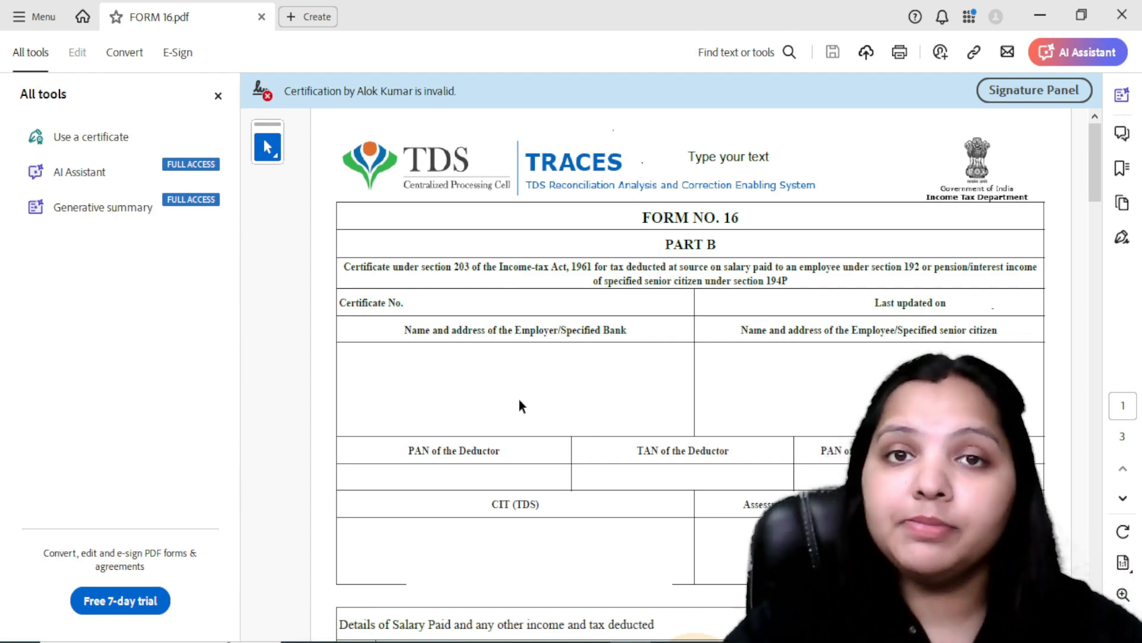
Step: Switch to the e-Filing portal and start a new online income tax return filing for A.Y. 2024-25
left_click(670, 641)
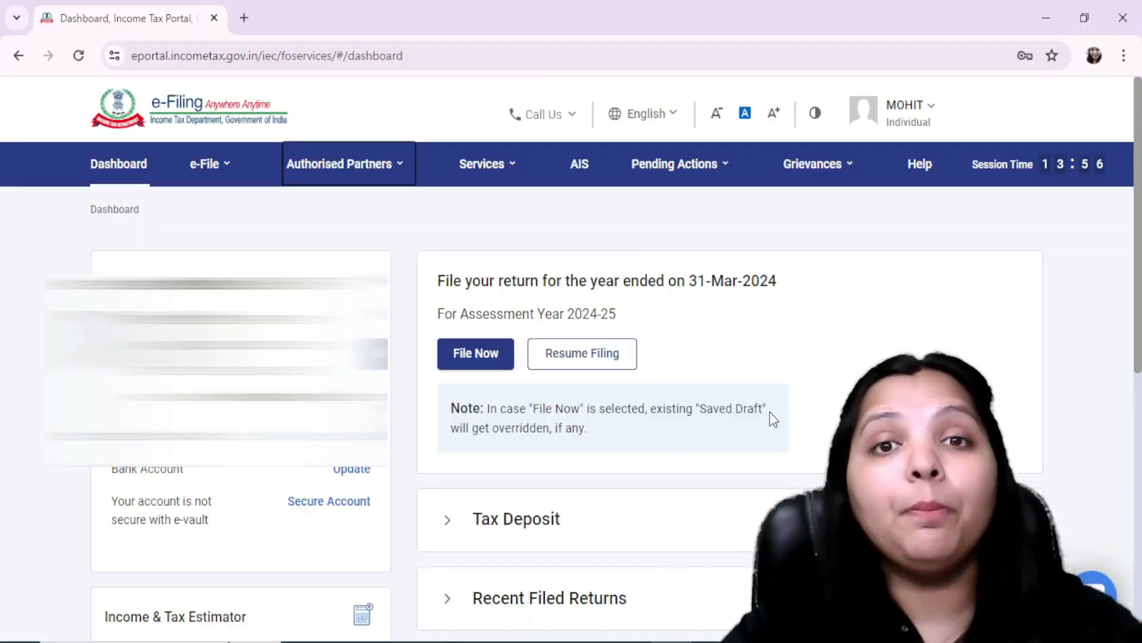
left_click(464, 355)
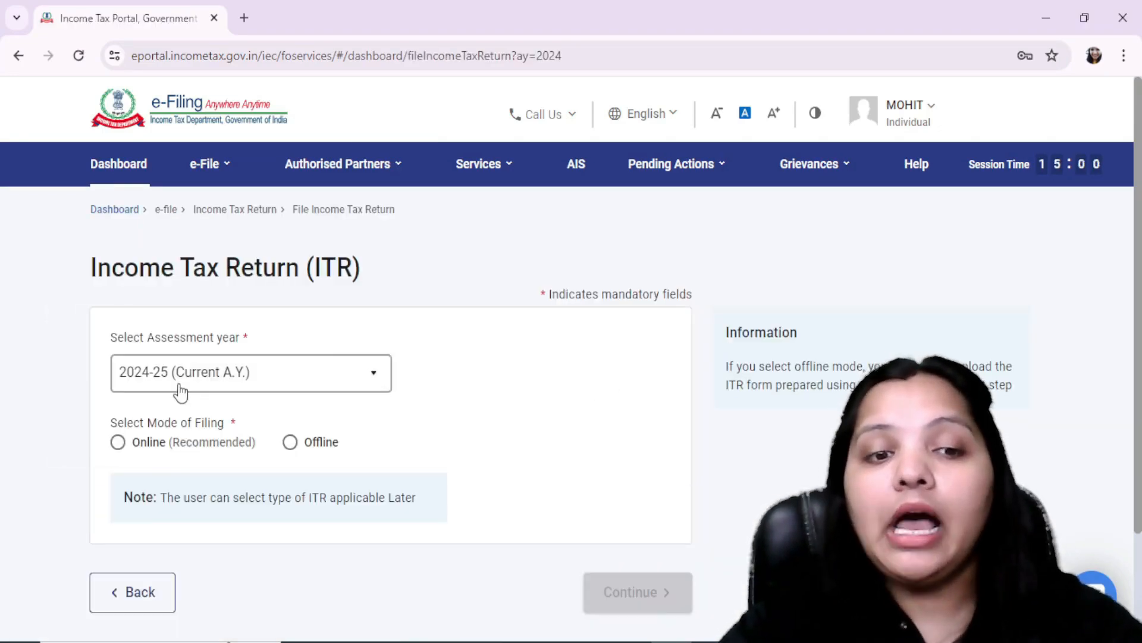
left_click(117, 442)
left_click(634, 592)
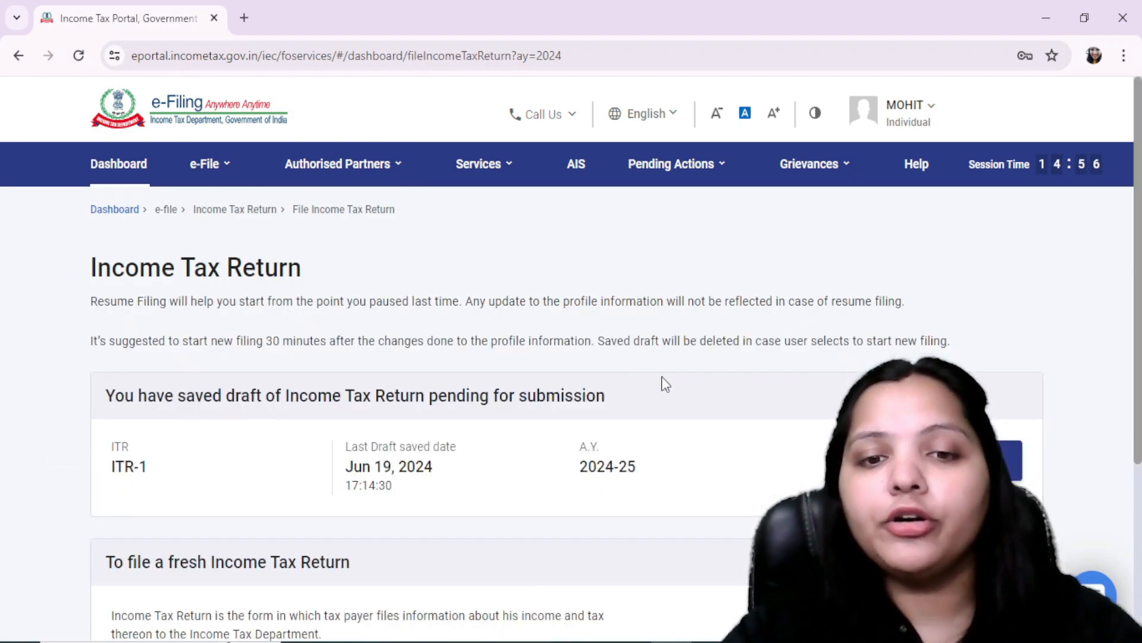
scroll(661, 376, "down", 3)
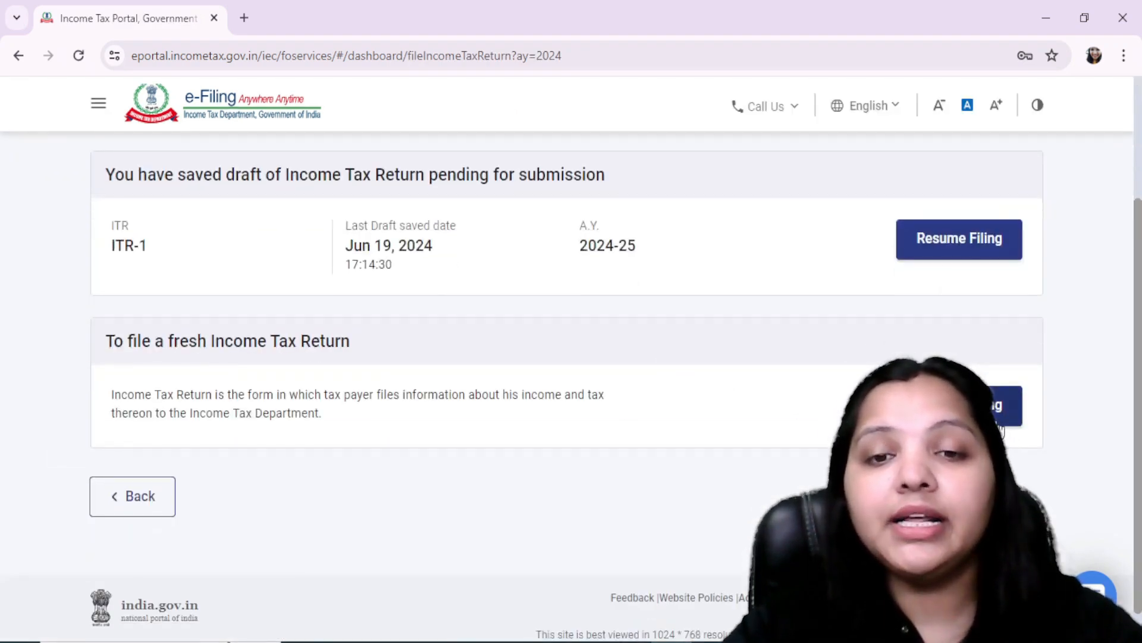
left_click(959, 407)
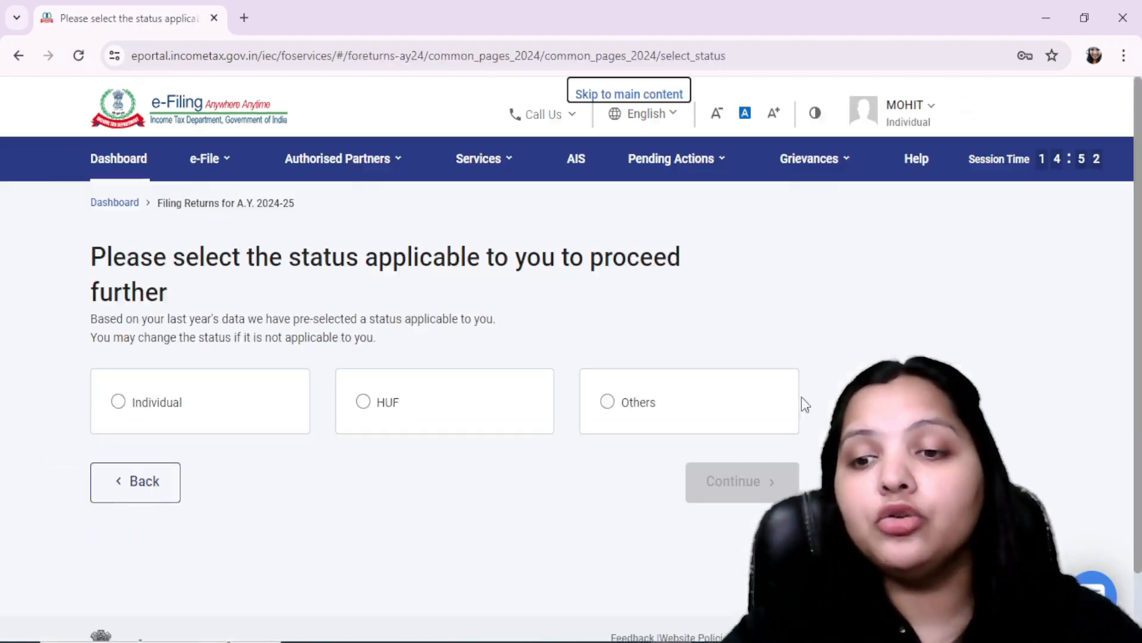
Step: Set the filing status to Individual, choose the ITR-1 form and get the return started
left_click(123, 409)
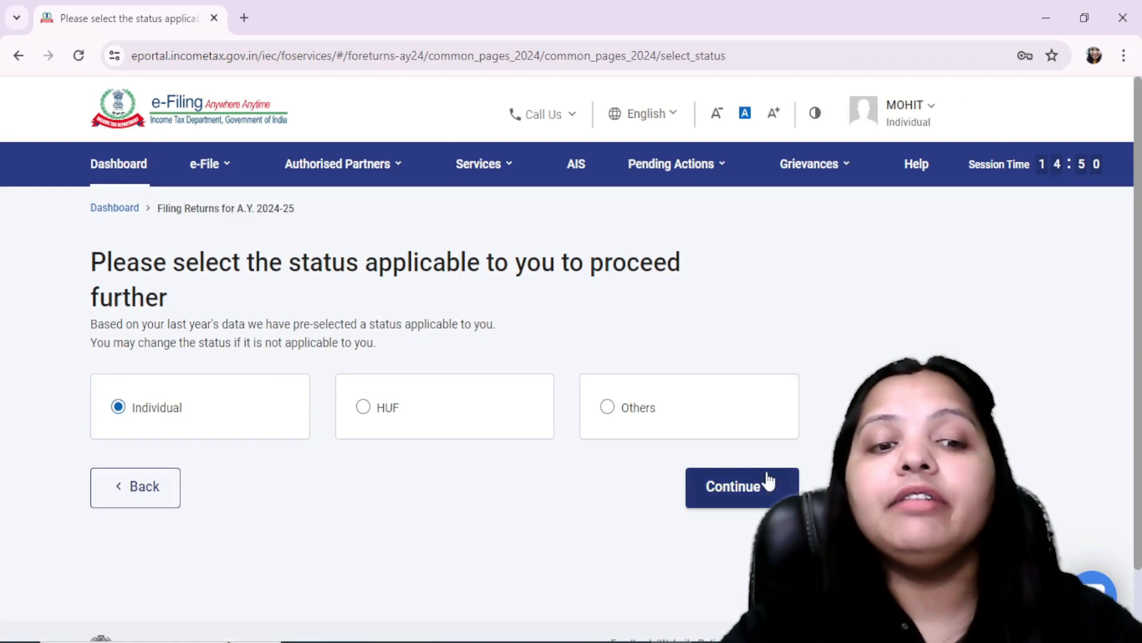
left_click(765, 492)
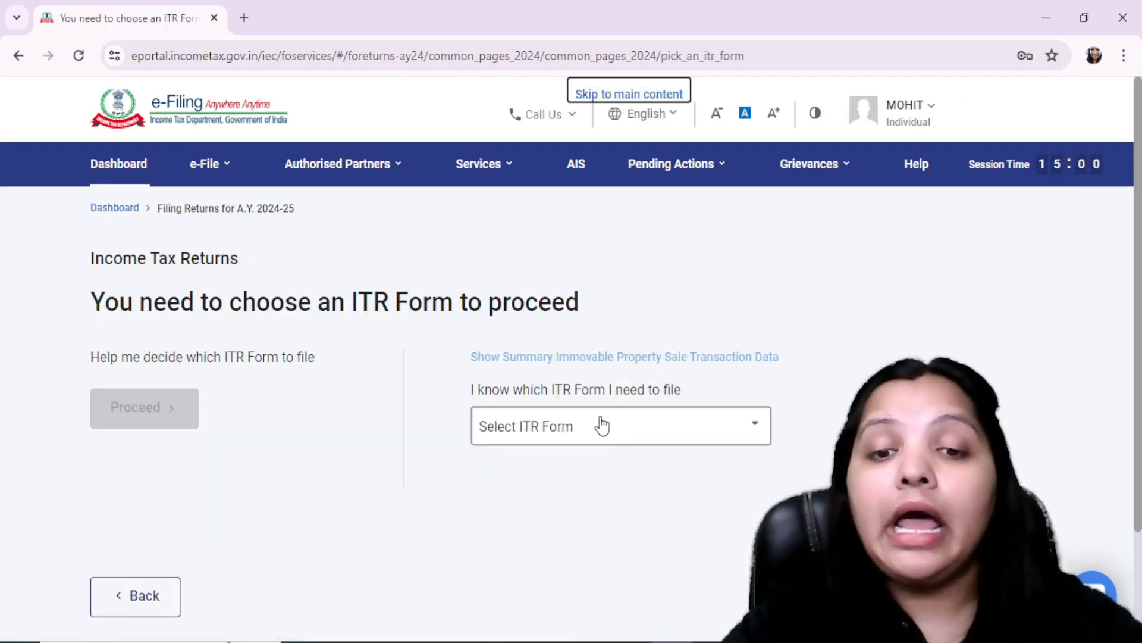
left_click(723, 425)
scroll(893, 417, "down", 2)
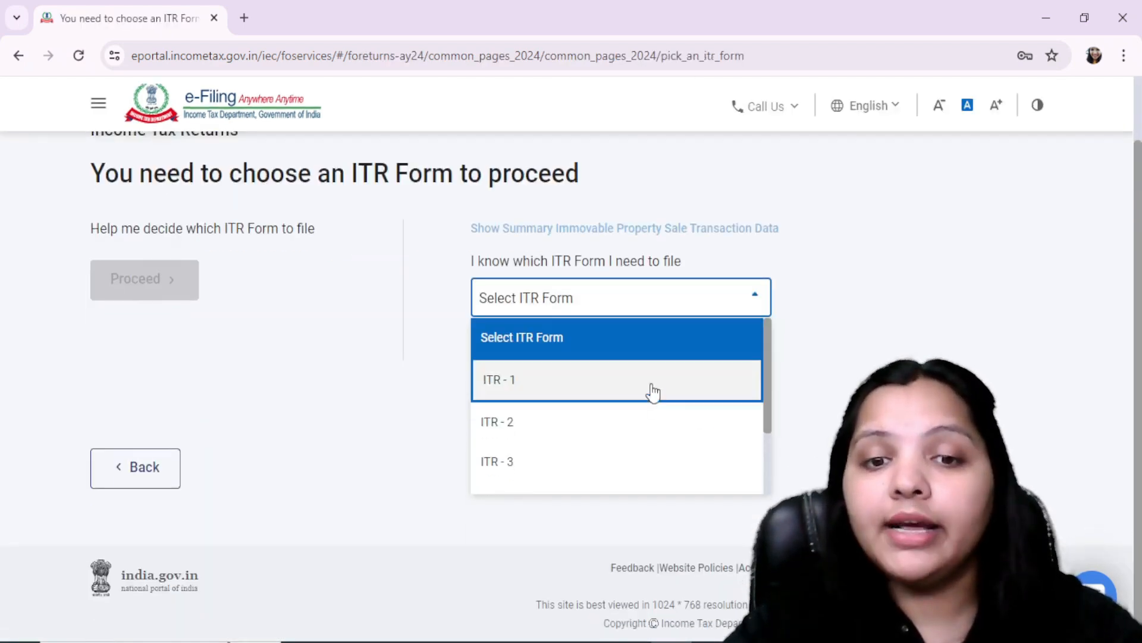
left_click(652, 390)
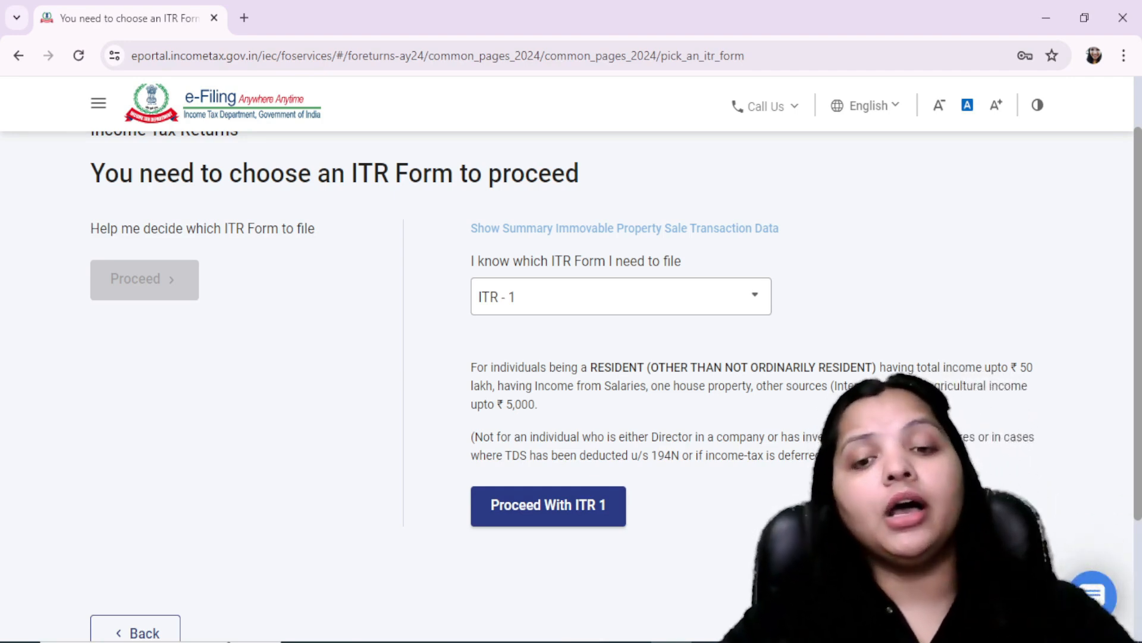
left_click(604, 506)
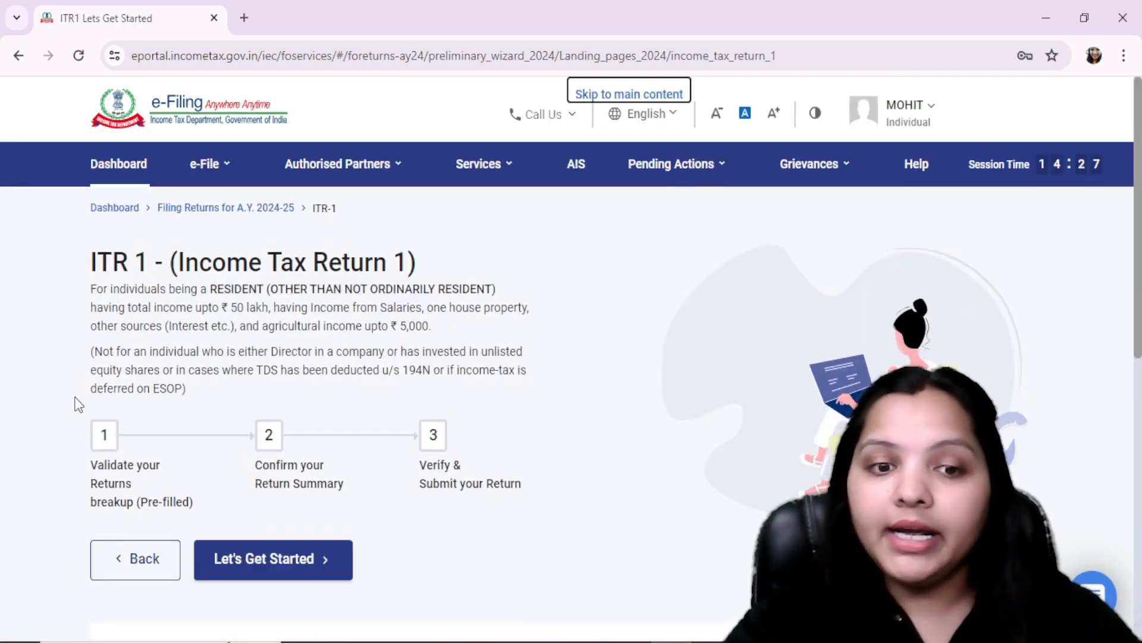
left_click(242, 562)
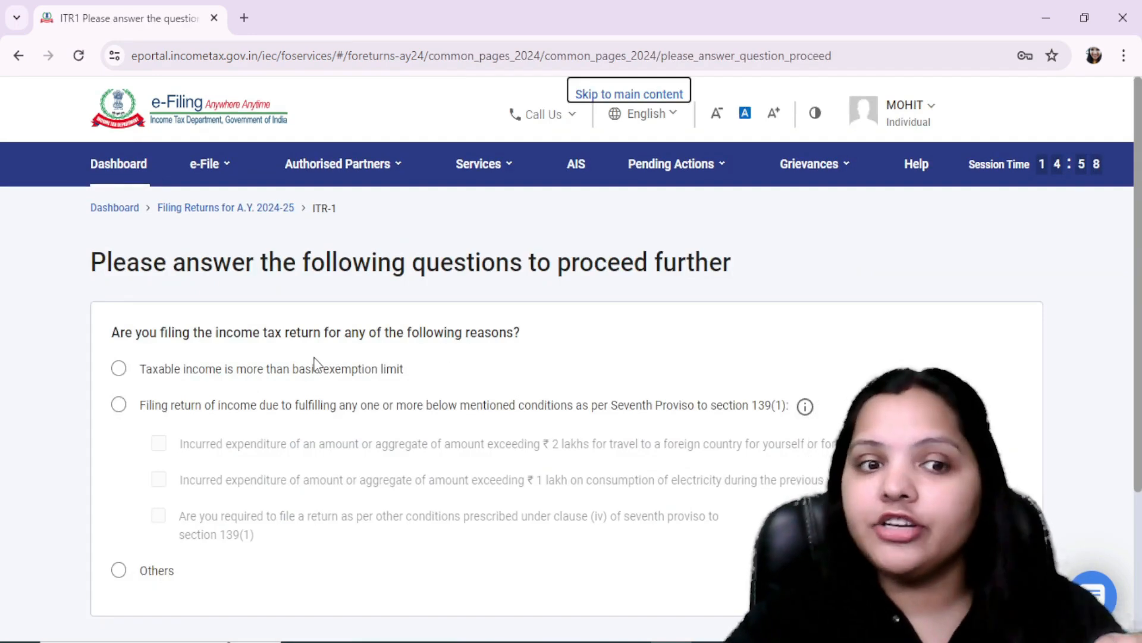
Step: Answer the reason-for-filing question with Others, proceed to the return summary and dismiss the pre-filled data notice
left_click(284, 375)
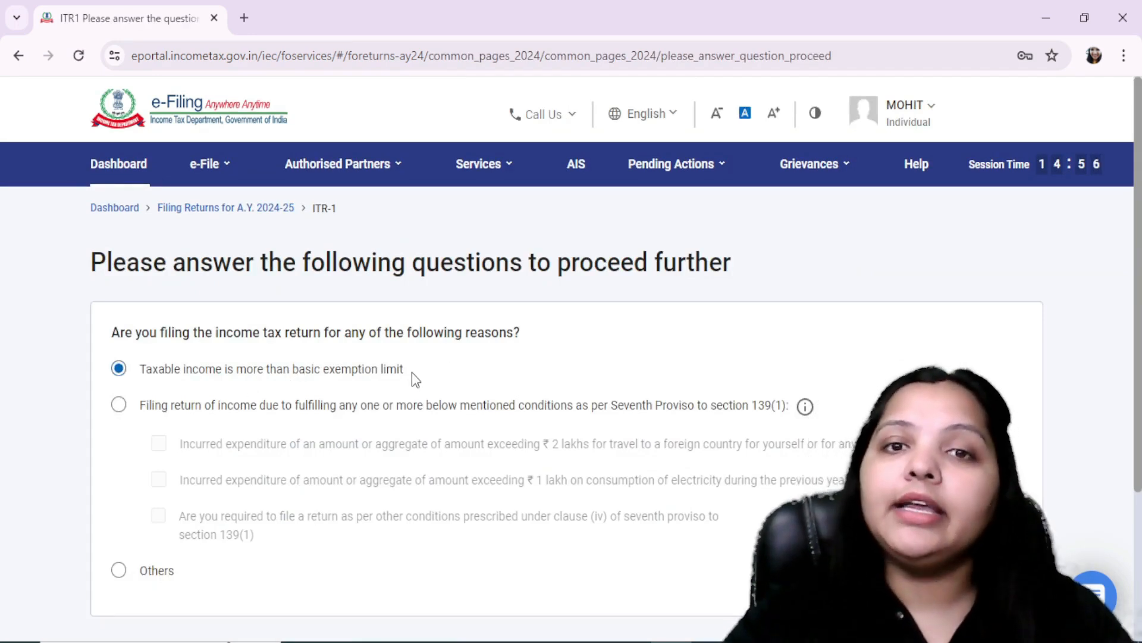
left_click(120, 570)
scroll(553, 514, "down", 2)
scroll(552, 514, "down", 2)
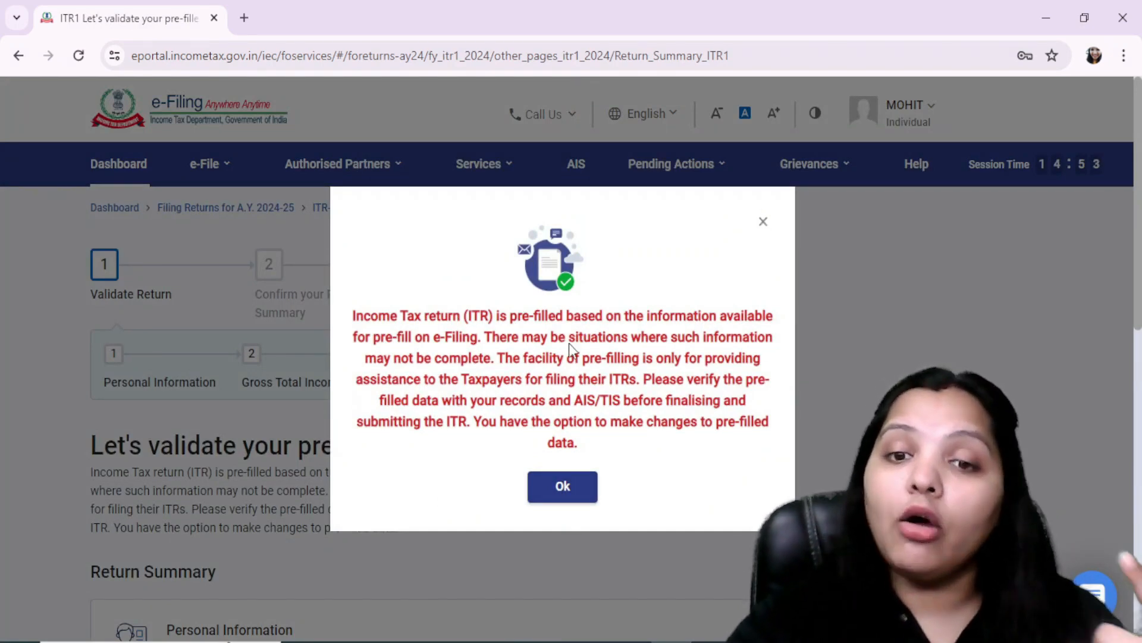
left_click(761, 223)
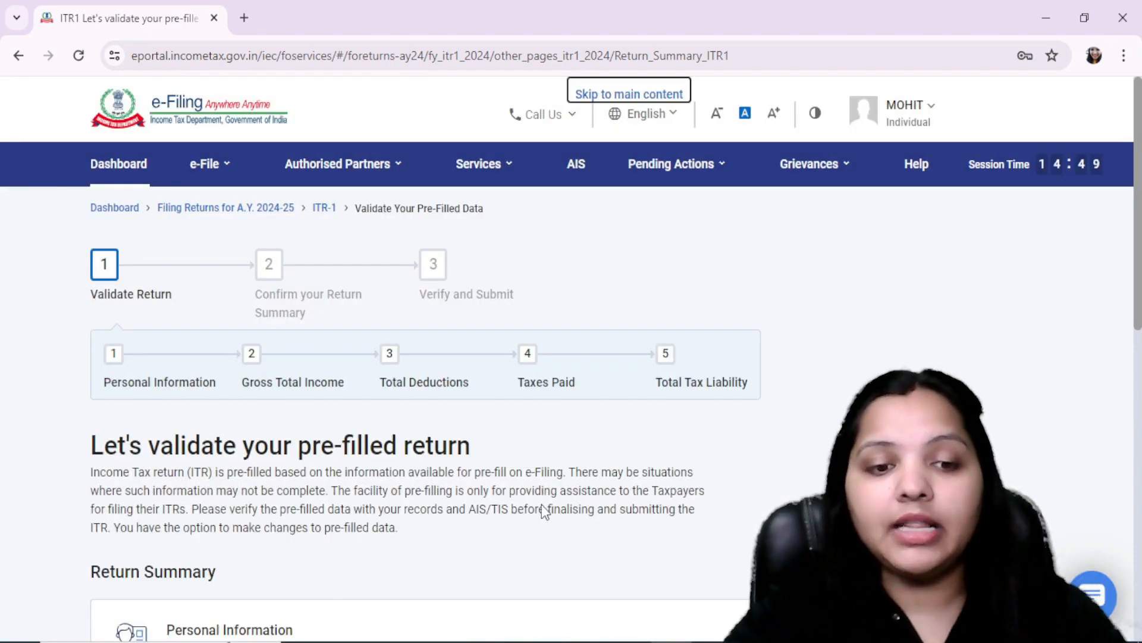
Step: Open the Personal Information section and set Nature of Employment to Central Government
scroll(544, 512, "down", 5)
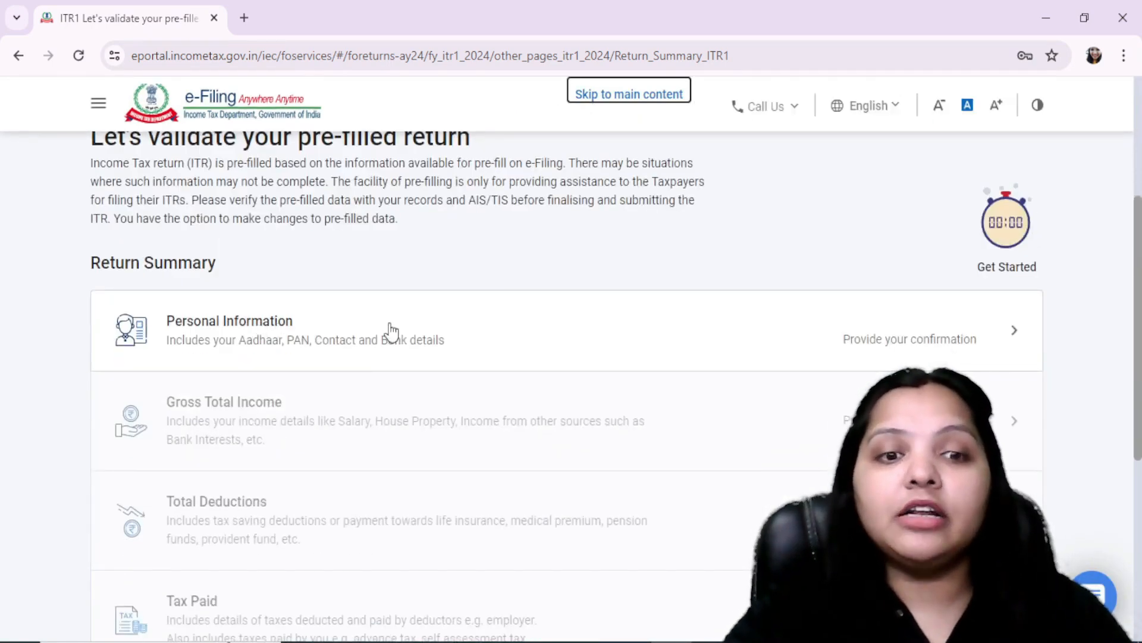
left_click(332, 336)
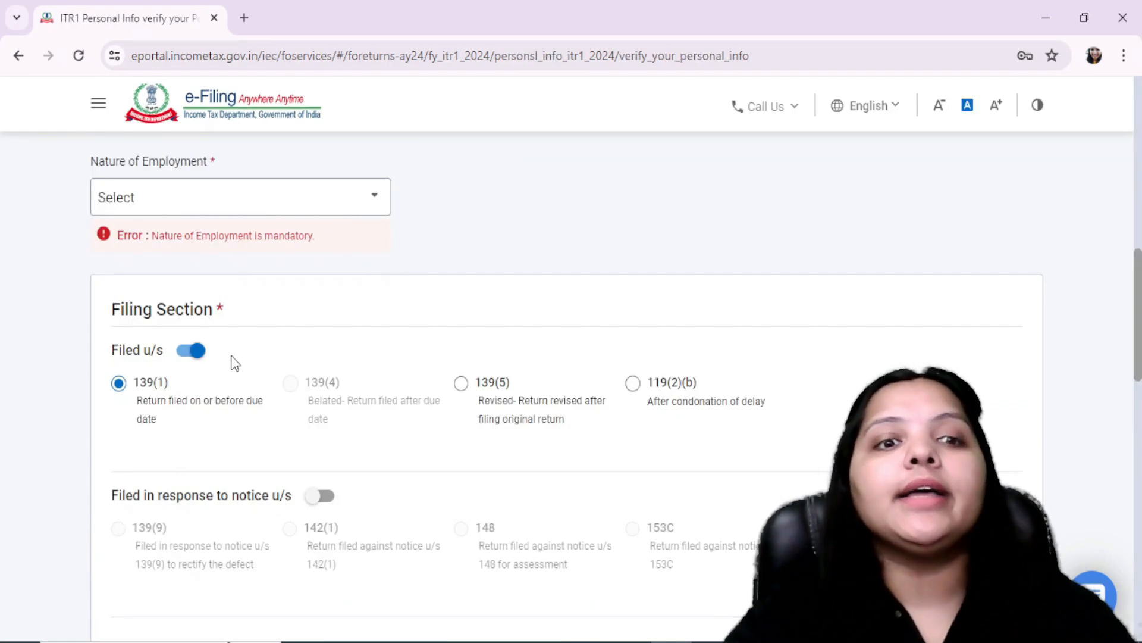
left_click(207, 209)
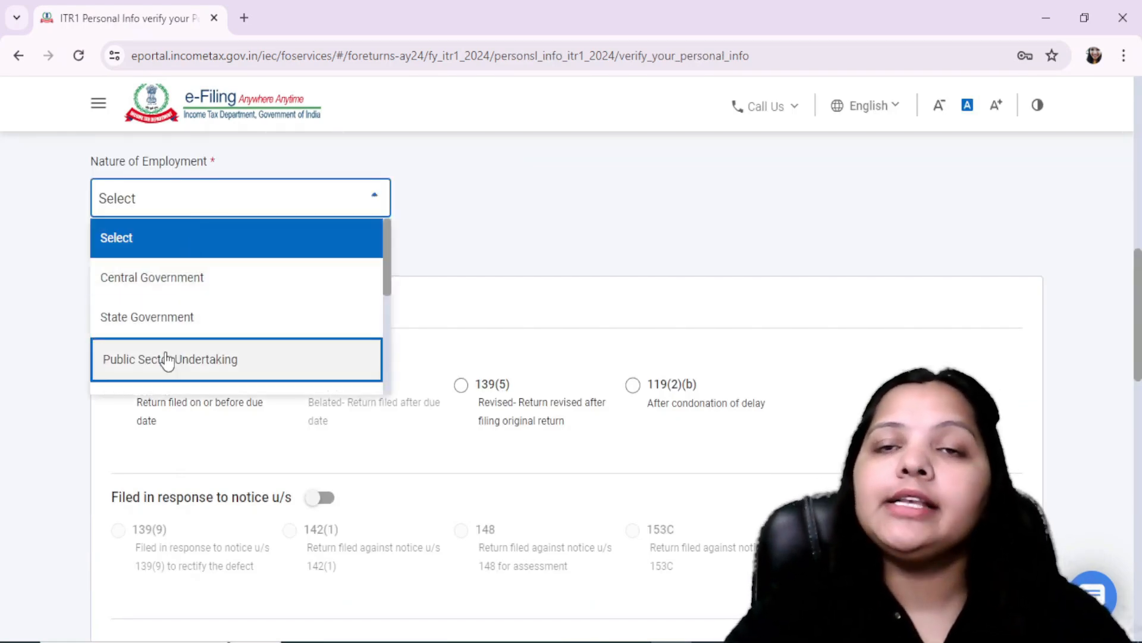
scroll(161, 350, "down", 5)
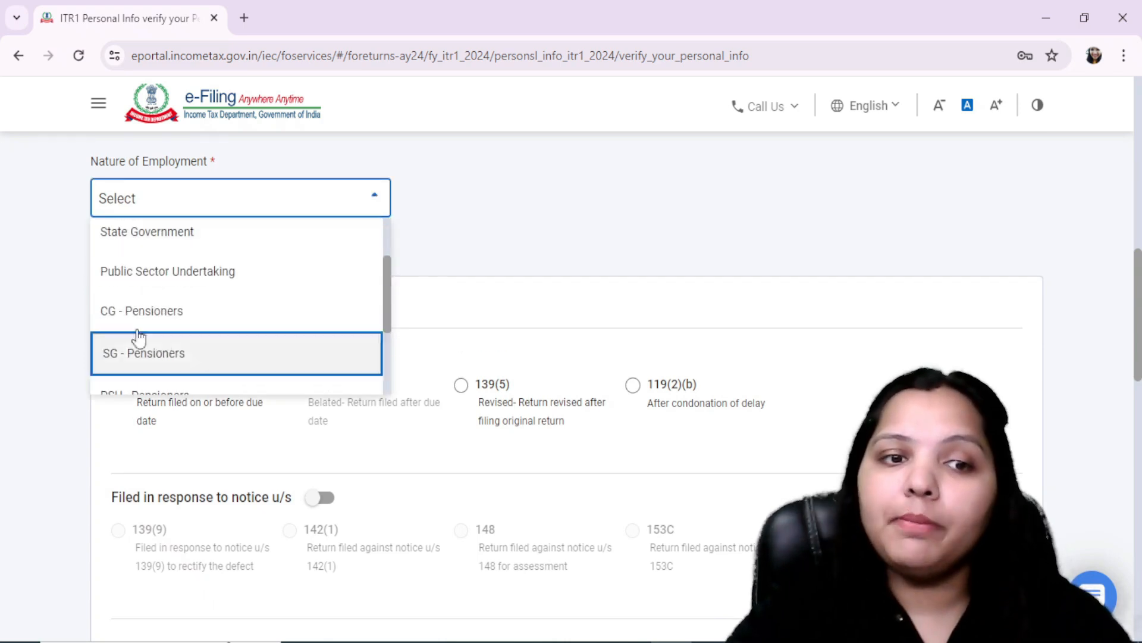
scroll(229, 345, "up", 5)
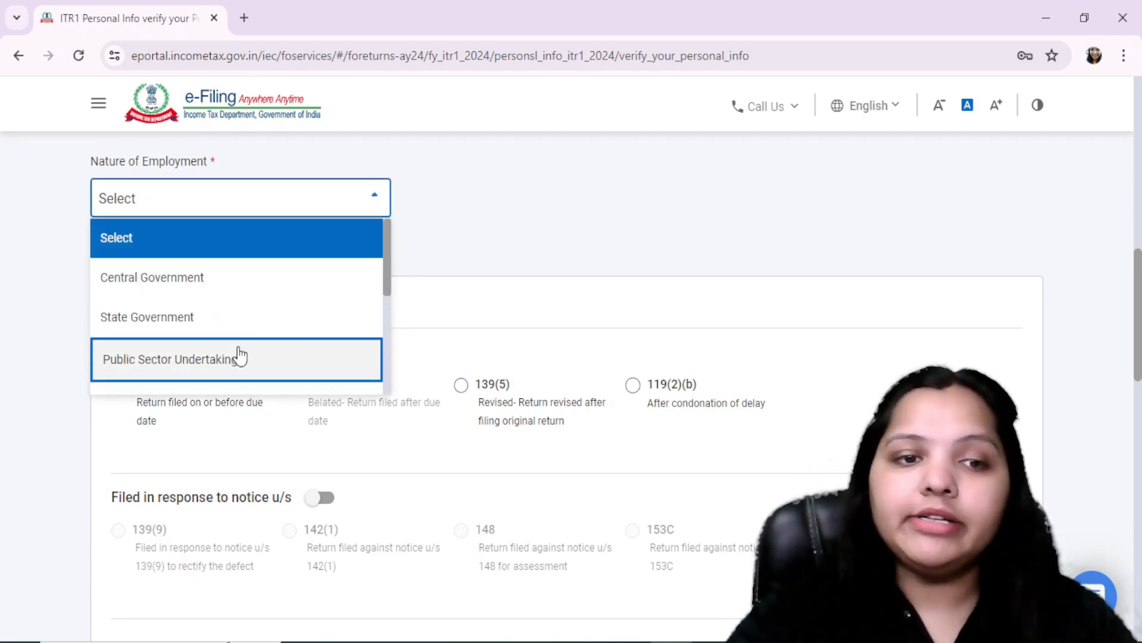
left_click(177, 280)
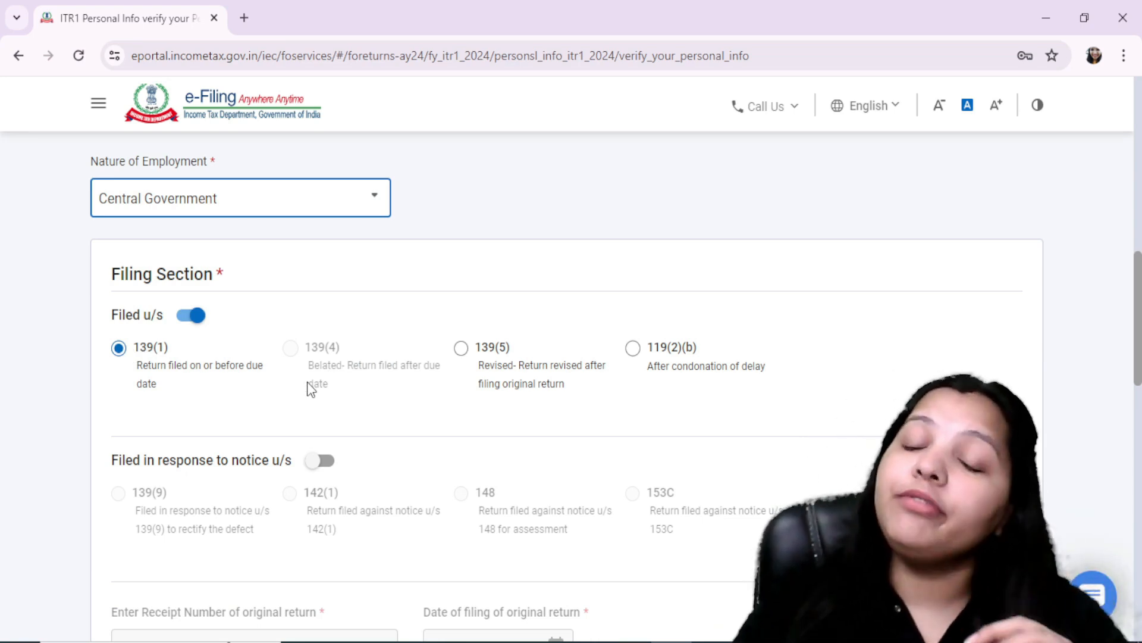
Step: Switch to FORM 16.pdf in Acrobat and check the answer on opting out of taxation u/s 115BAC(1A)
scroll(307, 380, "down", 6)
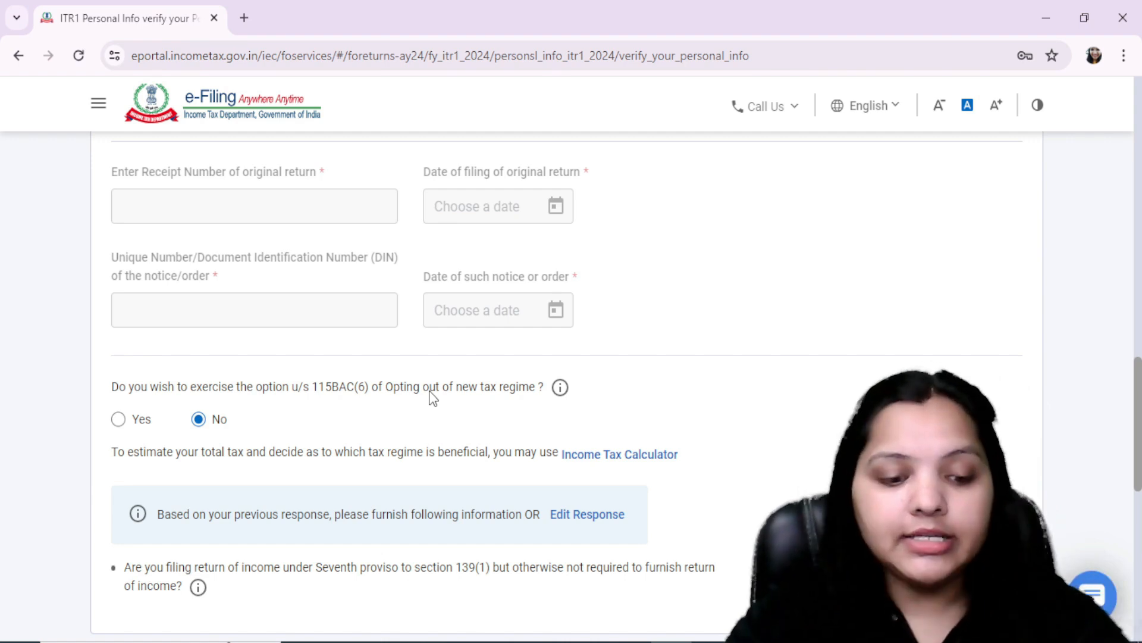
key("alt+Tab")
scroll(664, 311, "down", 5)
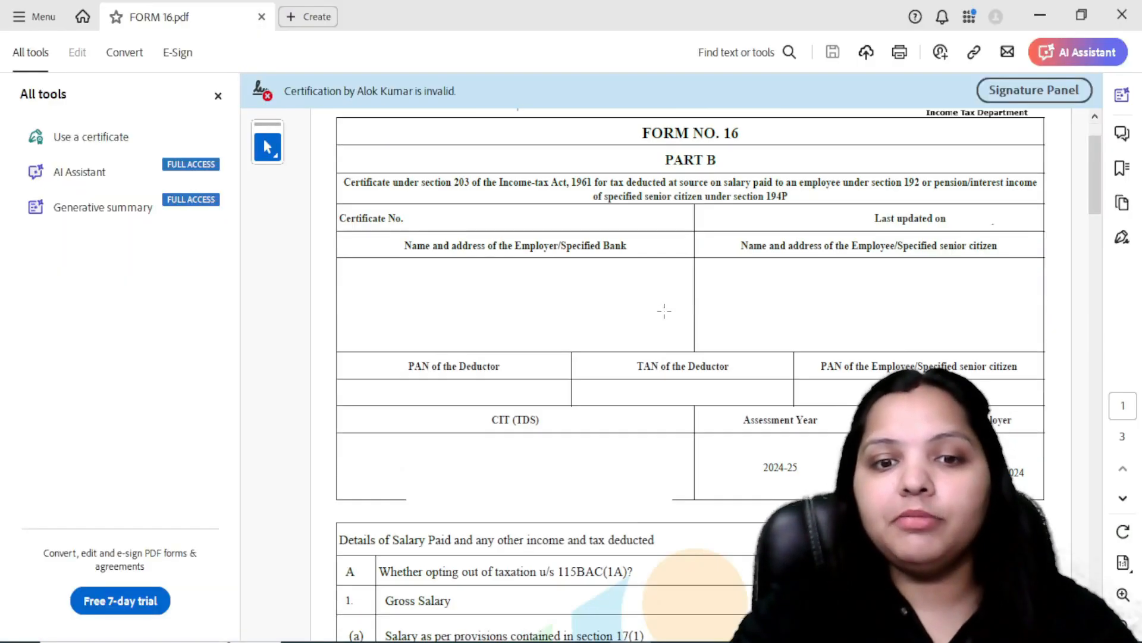
scroll(580, 382, "down", 4)
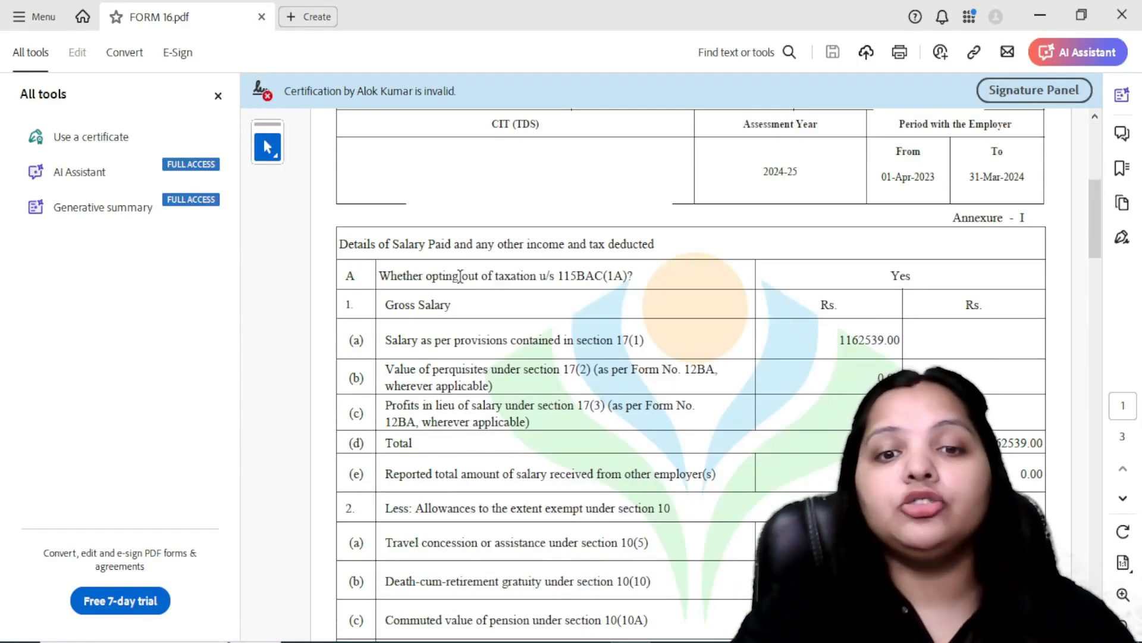
left_click_drag(460, 275, 756, 274)
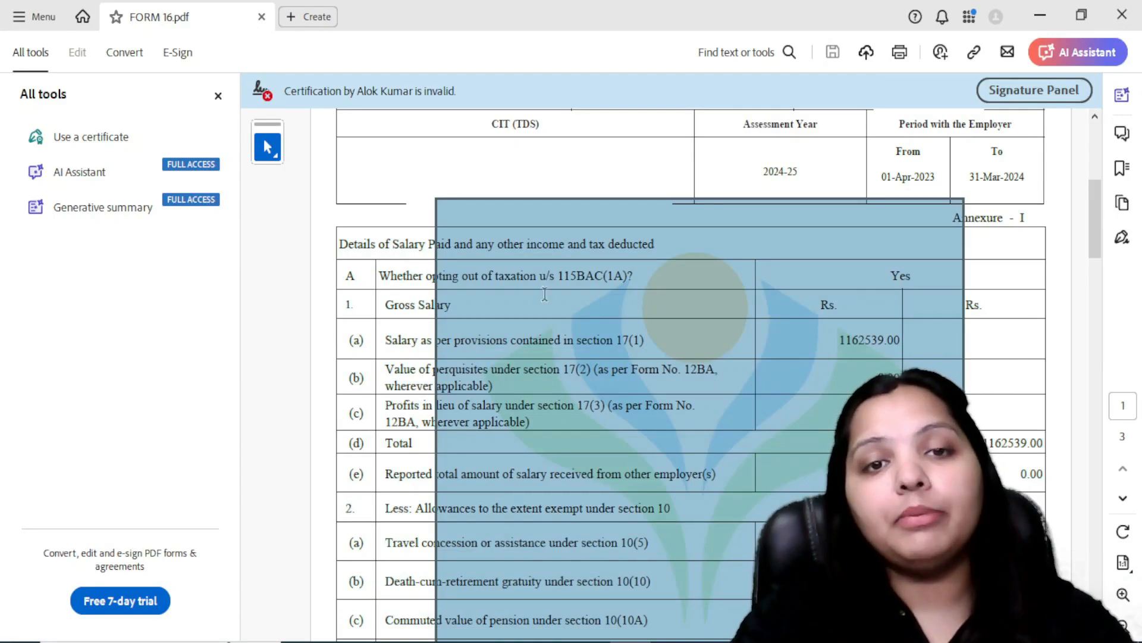
left_click(390, 291)
left_click_drag(882, 281, 808, 262)
left_click_drag(897, 265, 1008, 265)
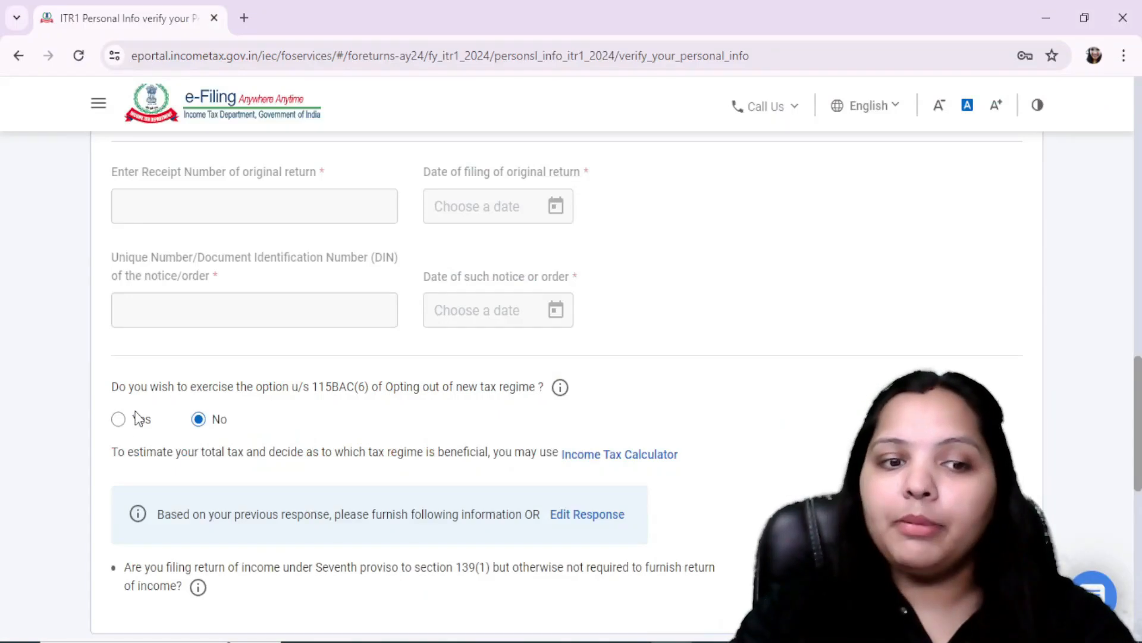
Step: In the e-Filing portal, answer Yes to opting out of the new tax regime and confirm the Personal Information section
left_click(119, 418)
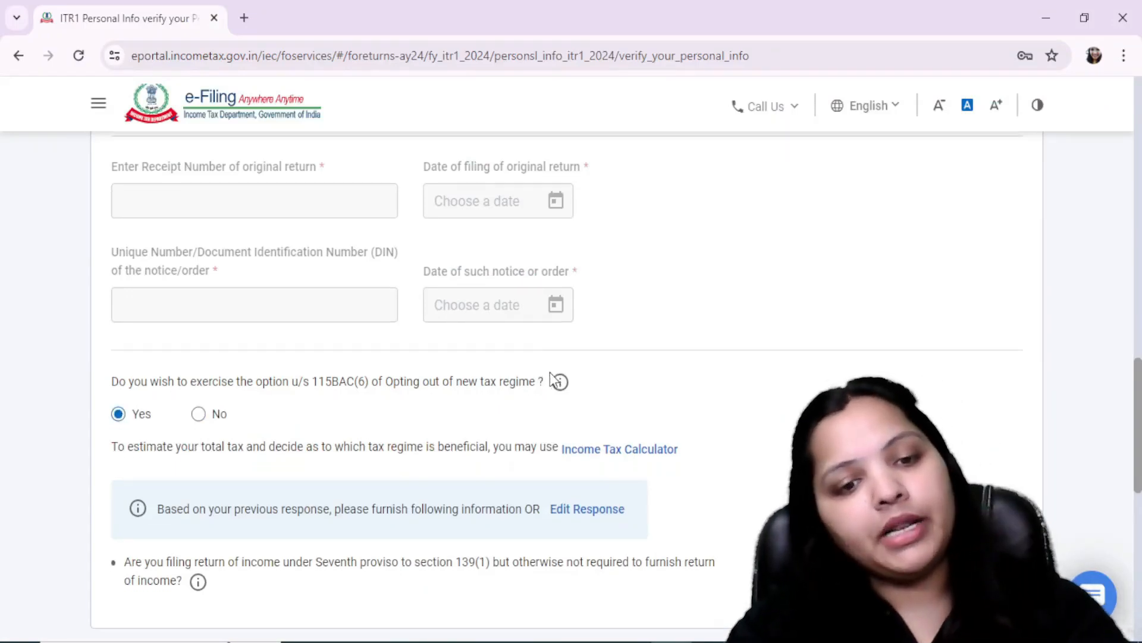
scroll(549, 375, "down", 5)
scroll(551, 378, "up", 3)
scroll(584, 375, "down", 4)
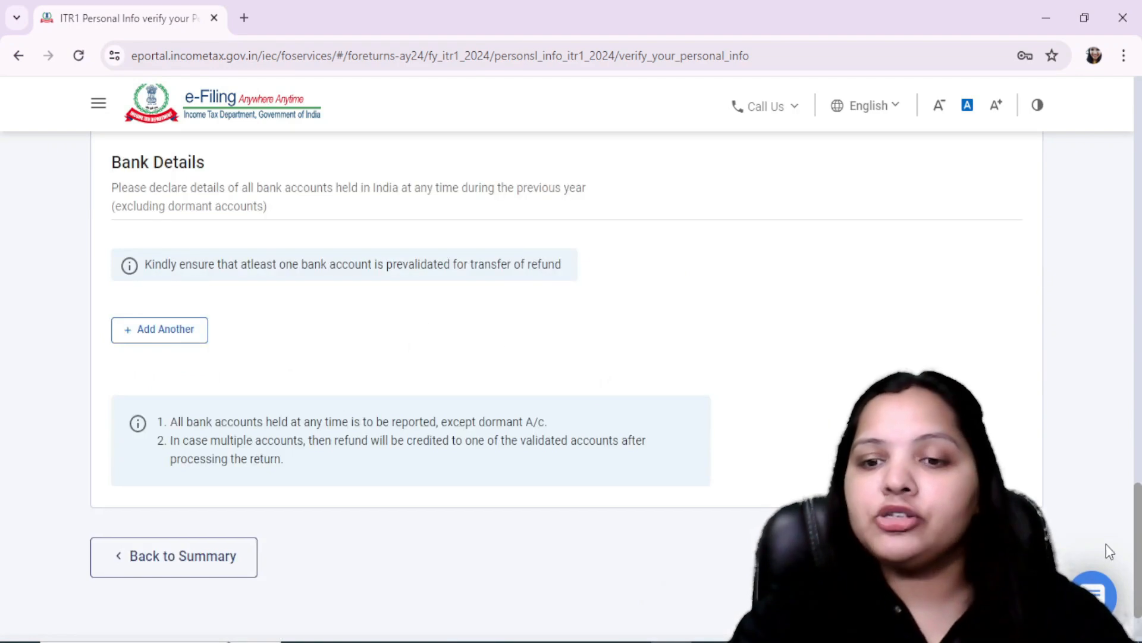
left_click(1000, 557)
scroll(688, 421, "down", 2)
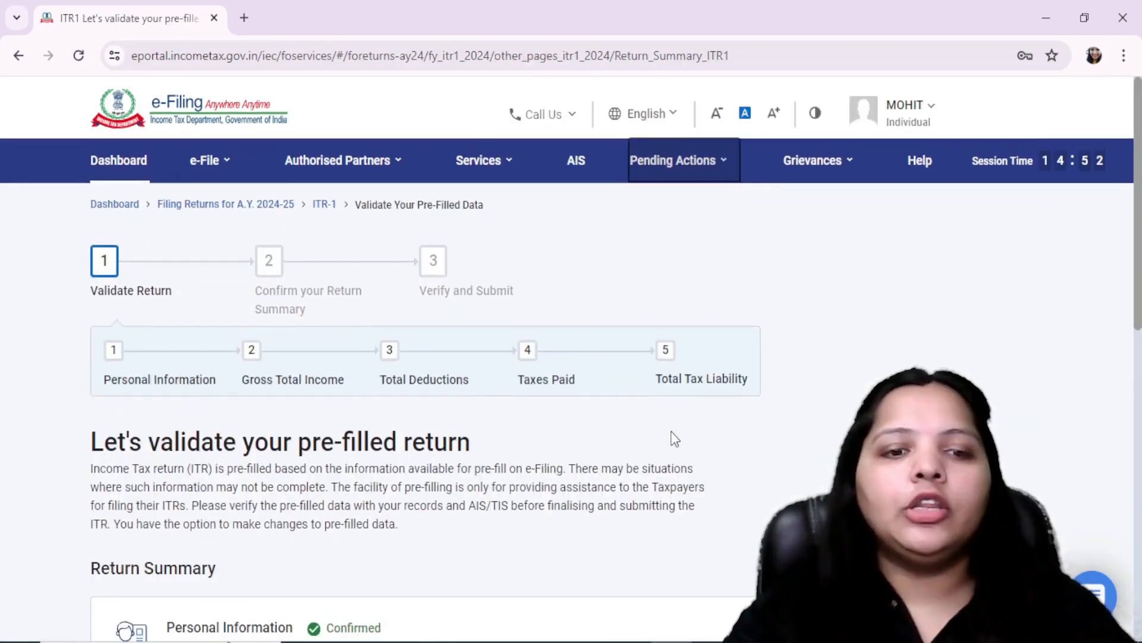
Step: Open the Gross Total Income section from the return summary and go to its salary exemption questions
scroll(673, 441, "down", 2)
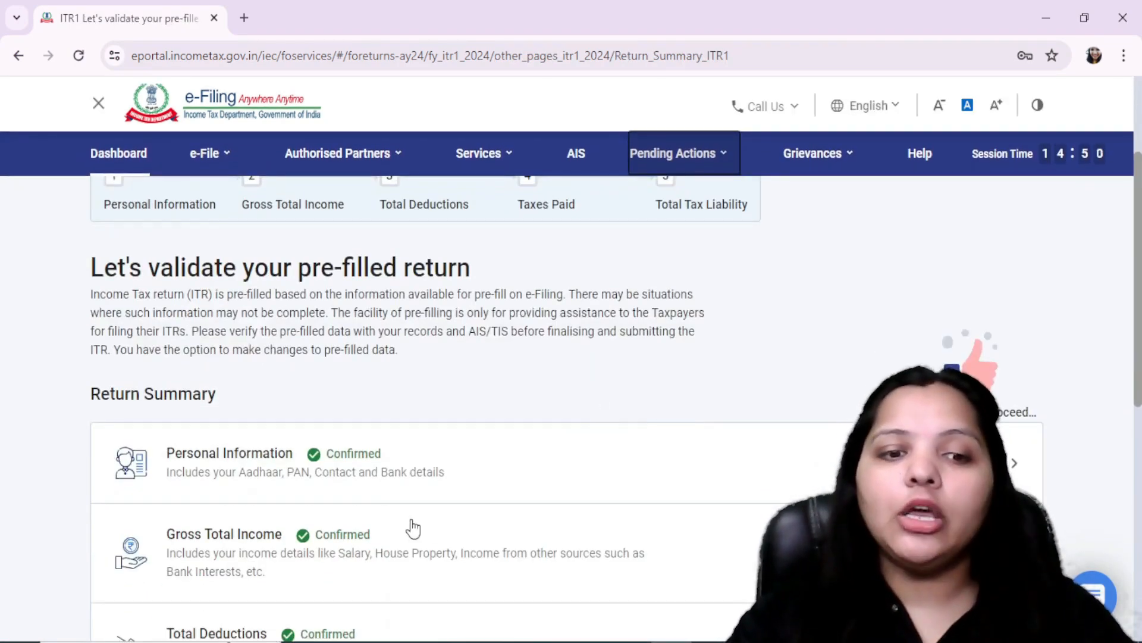
left_click(228, 548)
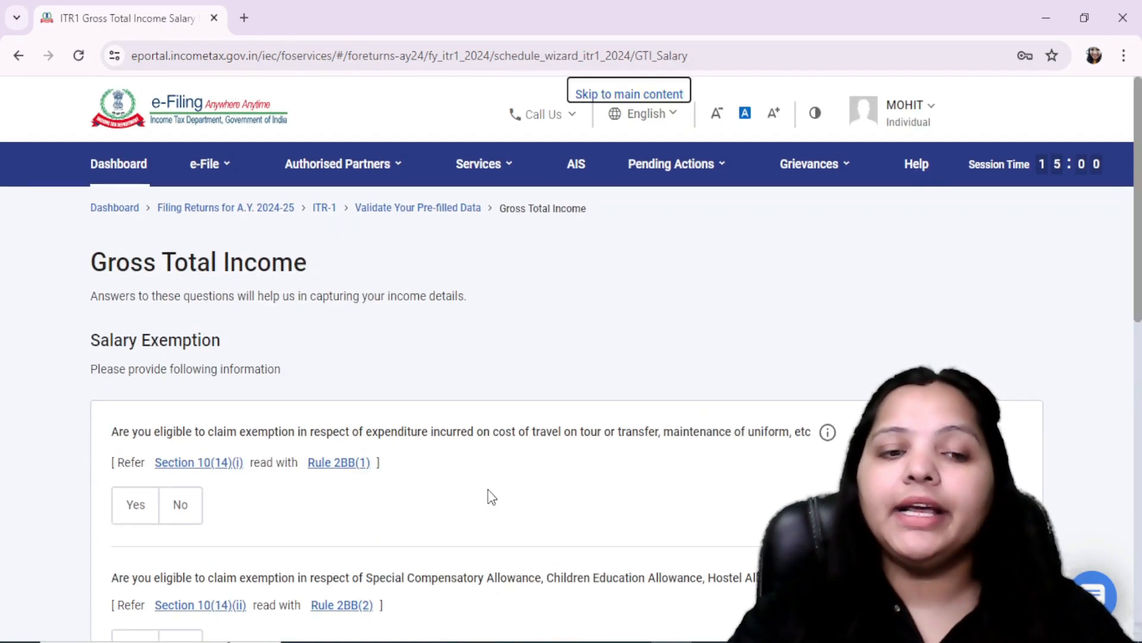
scroll(488, 489, "down", 3)
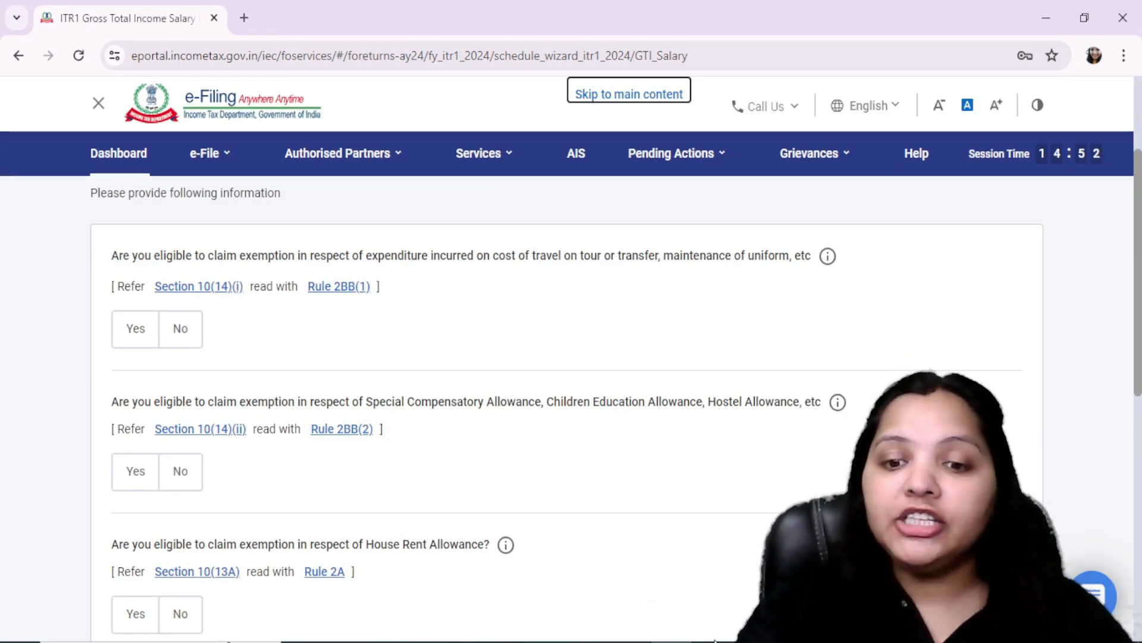
Step: Examine the section 10 exempt allowances in FORM 16.pdf in Acrobat and return to the e-Filing portal's salary exemption questions
key("alt+Tab")
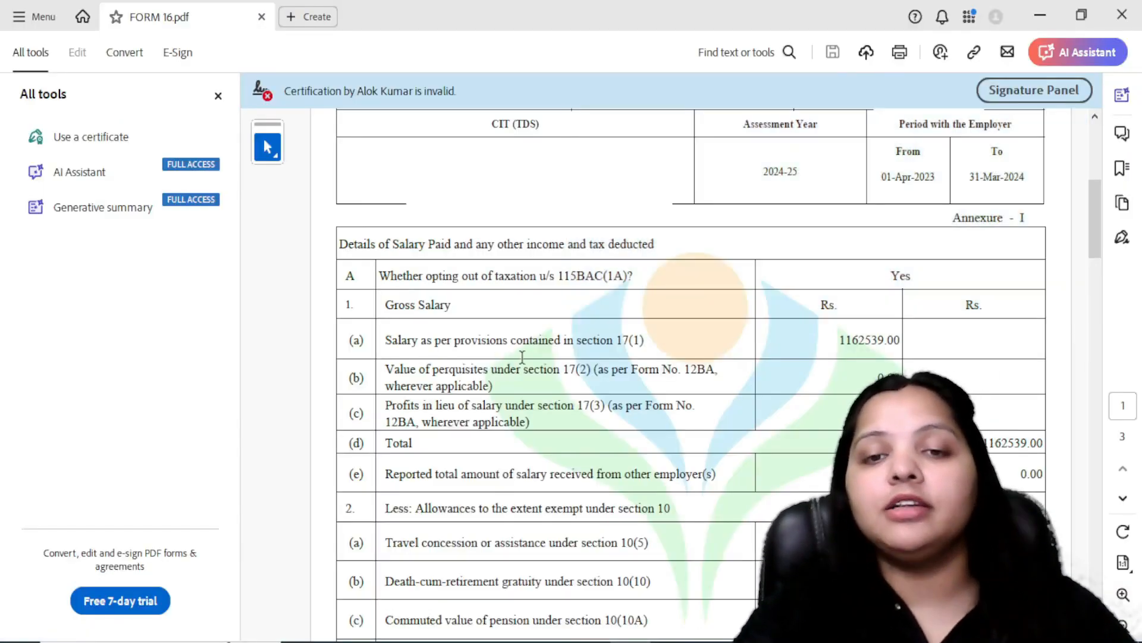
scroll(581, 357, "up", 3)
scroll(586, 369, "down", 7)
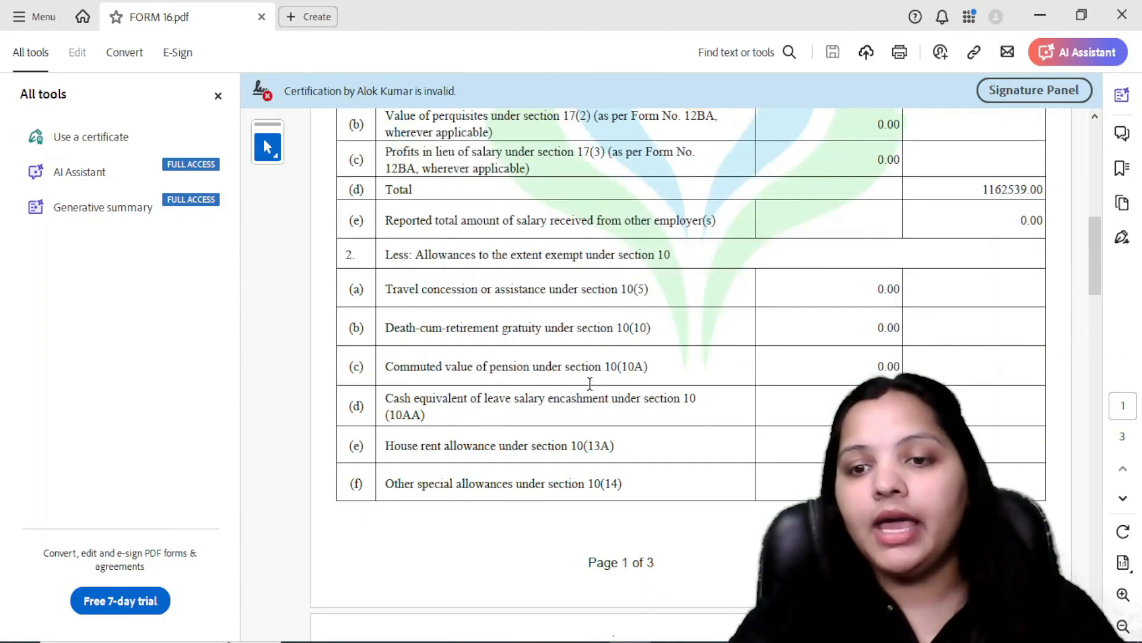
scroll(590, 384, "down", 5)
left_click_drag(385, 510, 691, 513)
left_click(695, 517)
left_click(521, 513)
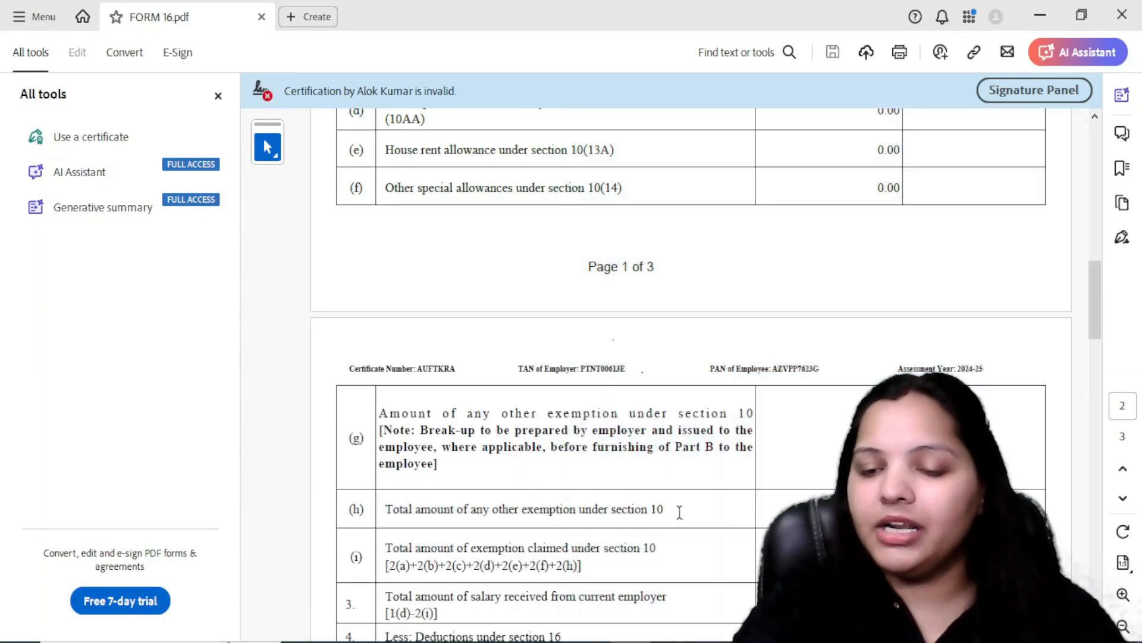
key("alt+Tab")
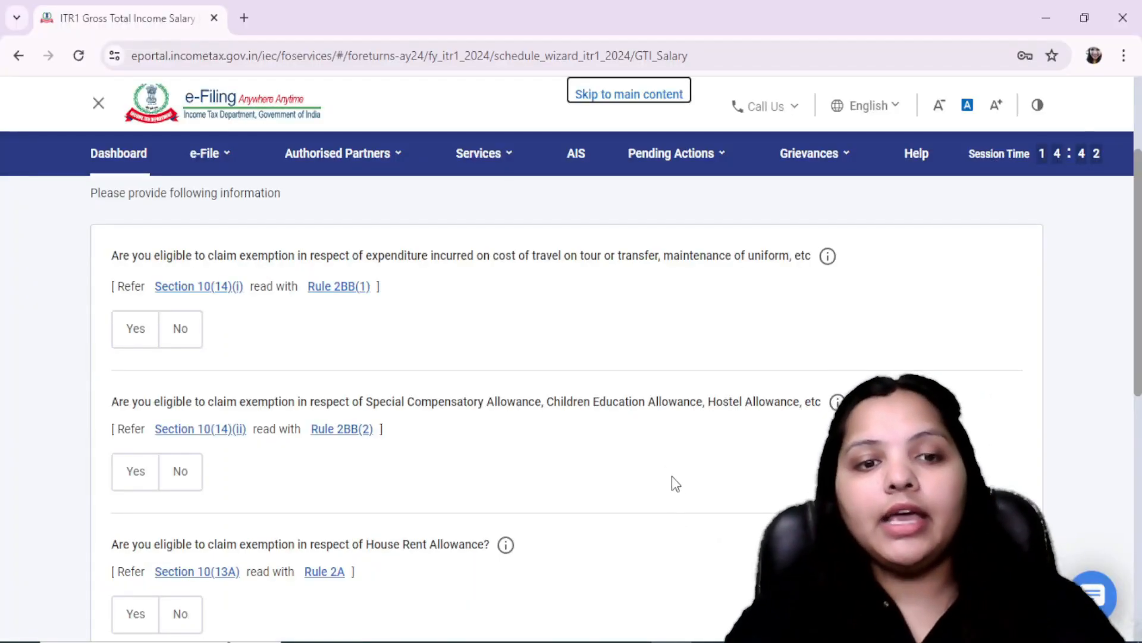
Step: Continue past the salary exemption questions without answering them and open Income from Salary for editing
scroll(657, 450, "down", 7)
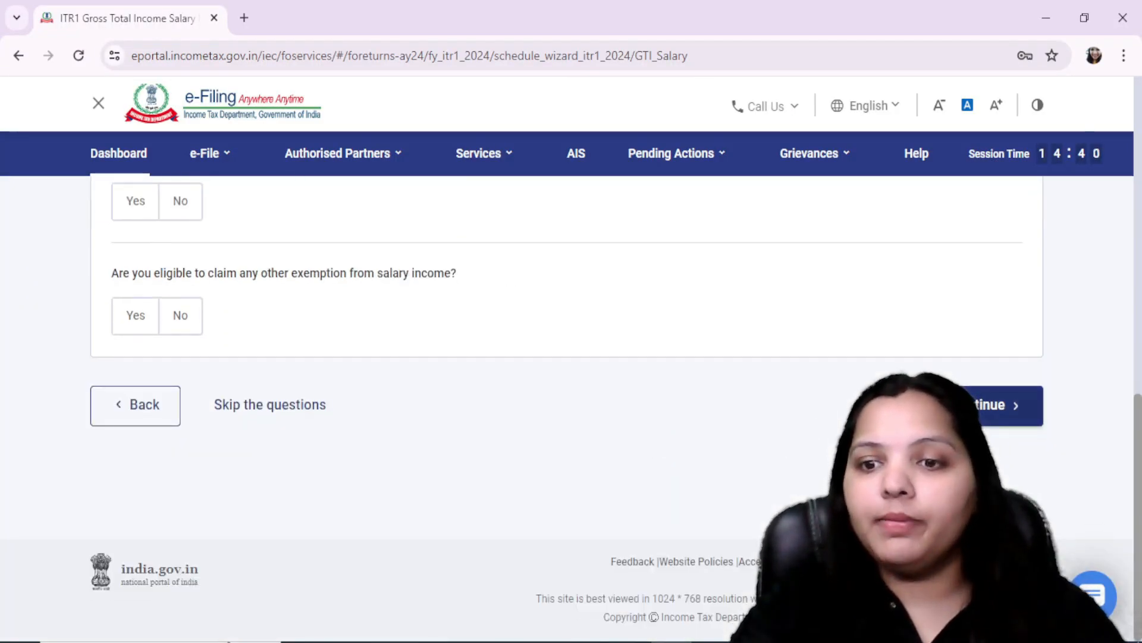
left_click(972, 407)
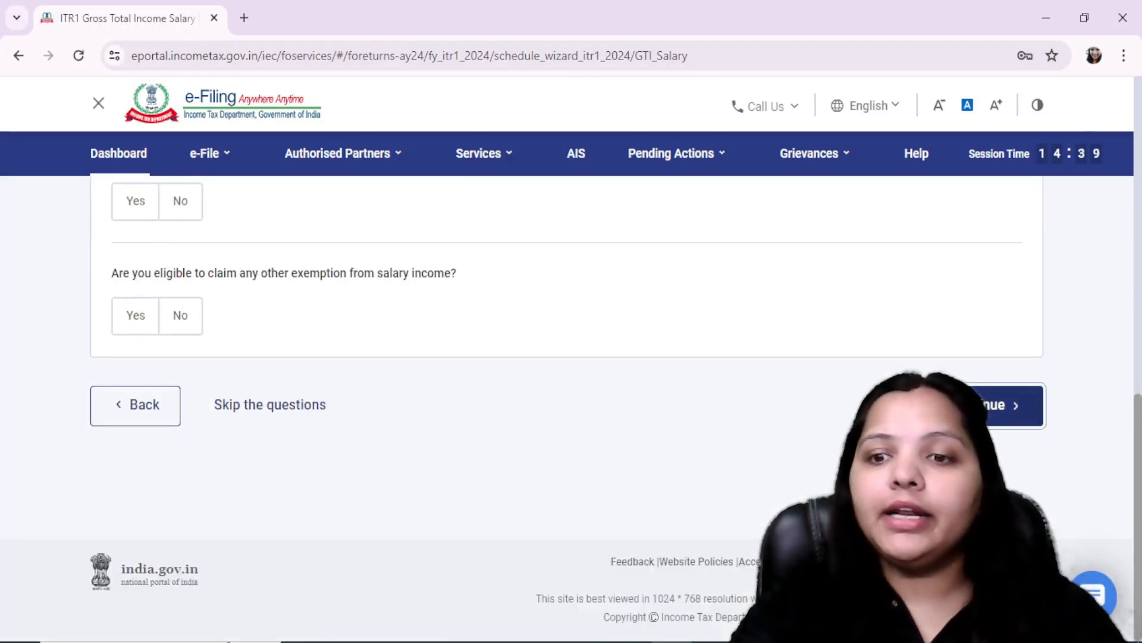
scroll(745, 401, "down", 5)
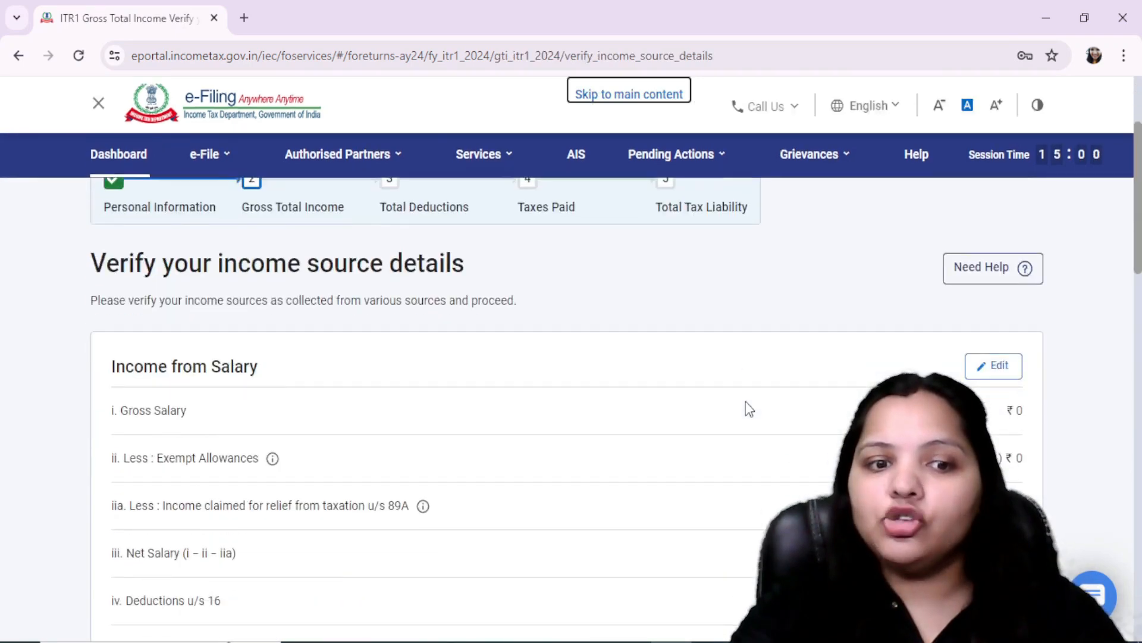
scroll(939, 321, "up", 3)
left_click(992, 367)
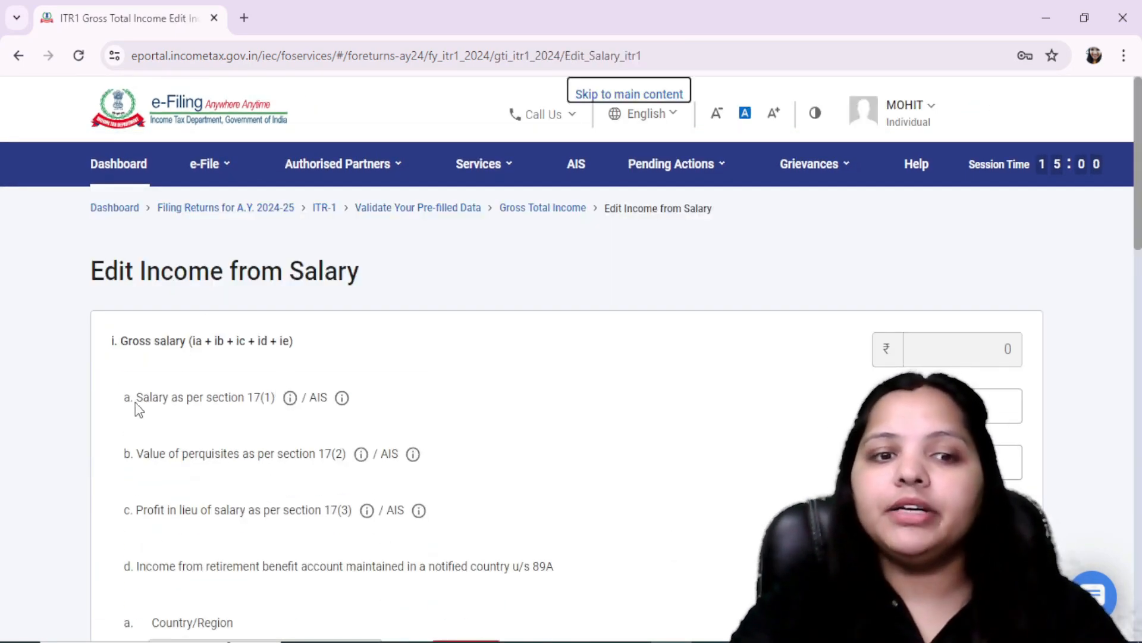
Step: Look up the section 17(1) salary in FORM 16.pdf in Acrobat and enter 1162539 as Salary as per section 17(1) in the e-Filing portal
left_click_drag(216, 413, 439, 428)
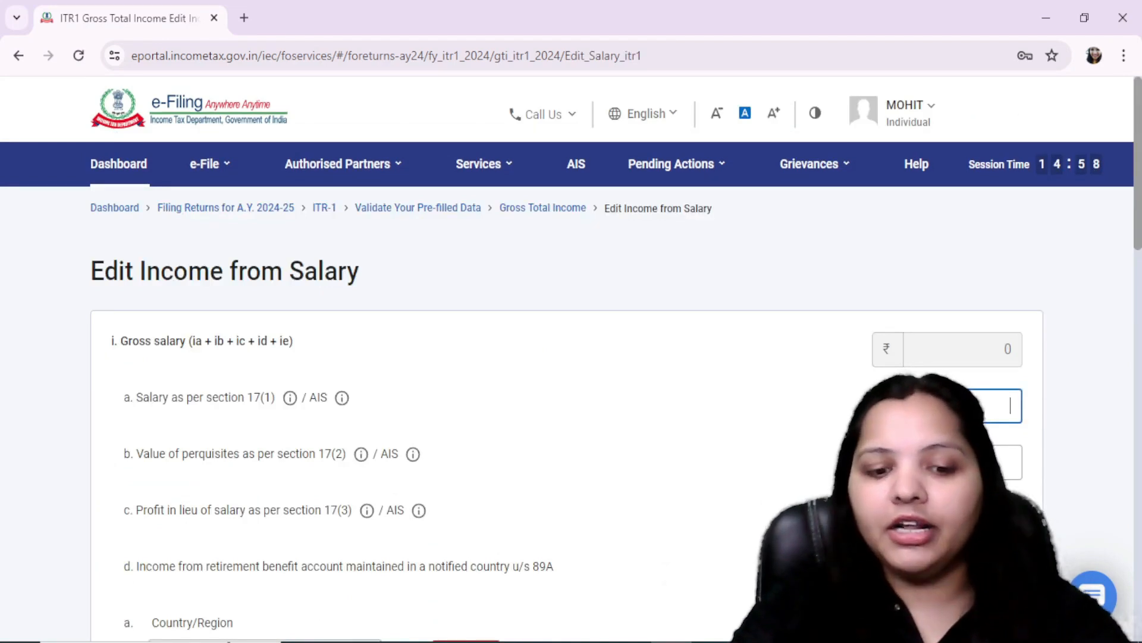
key("alt+Tab")
scroll(868, 290, "up", 10)
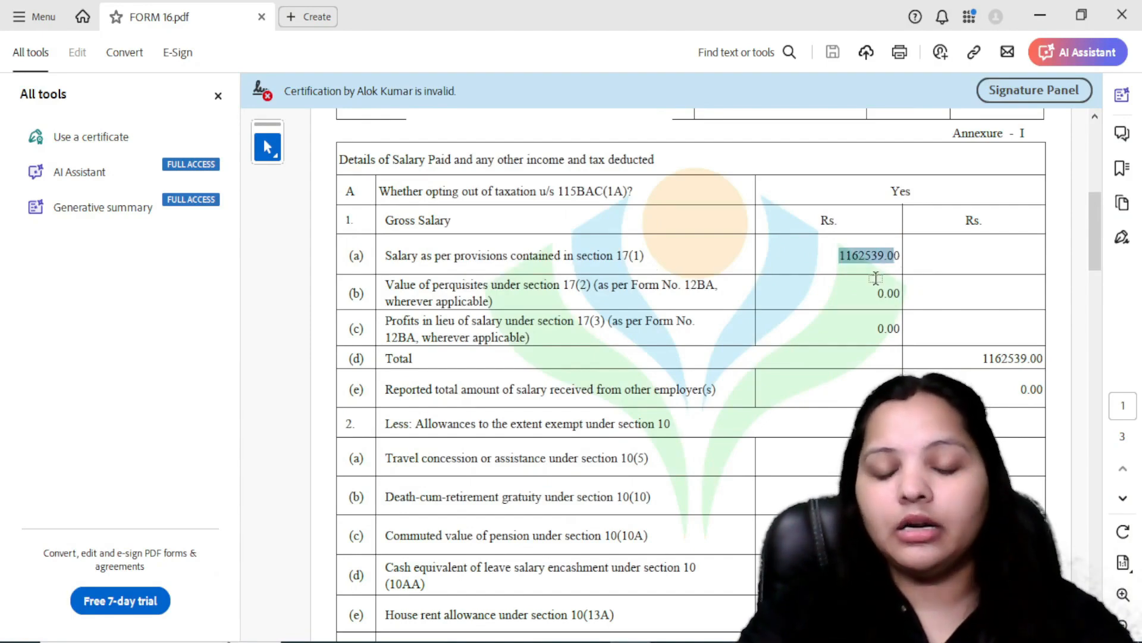
key("alt+Tab")
scroll(740, 389, "down", 3)
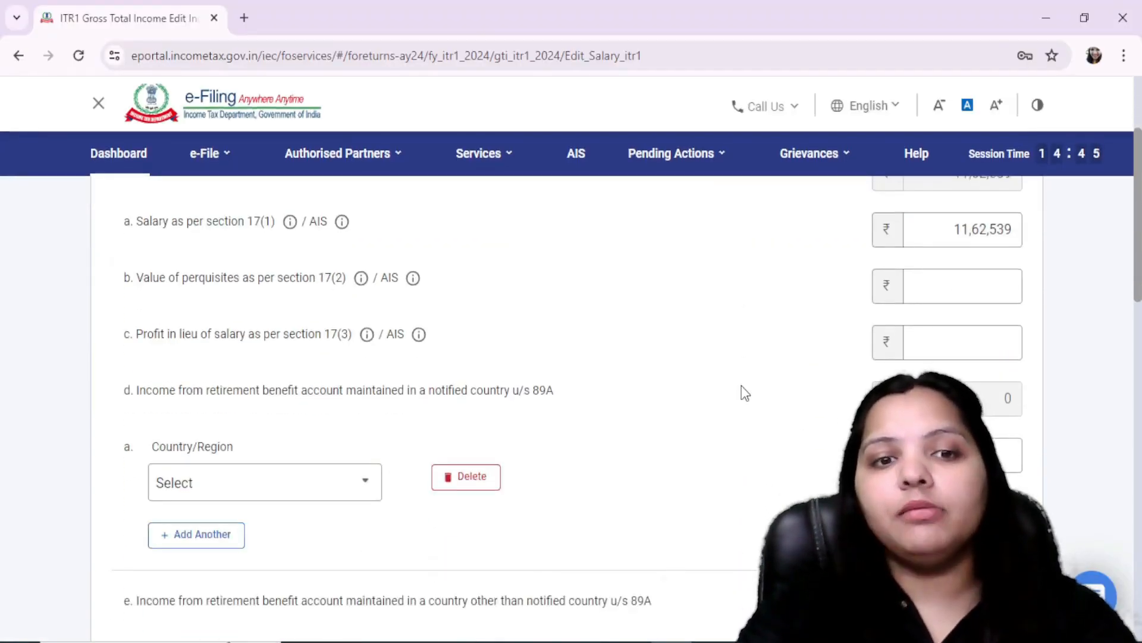
Step: Switch to FORM 16.pdf in Acrobat and check the allowances and other exemptions under section 10
scroll(744, 394, "down", 6)
key("alt+Tab")
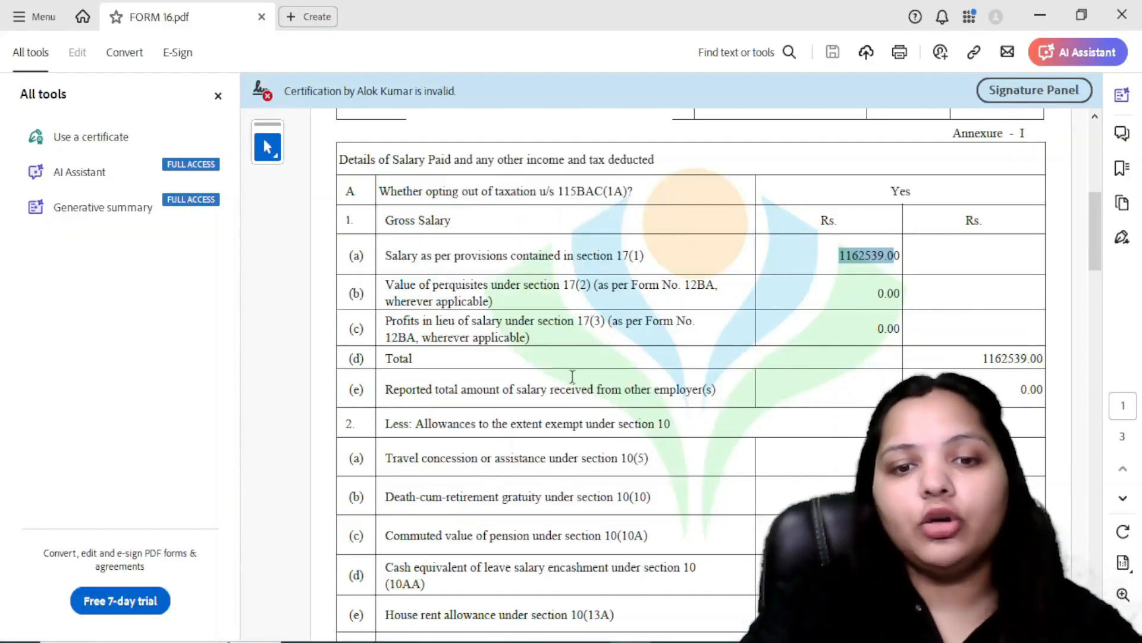
scroll(719, 394, "down", 8)
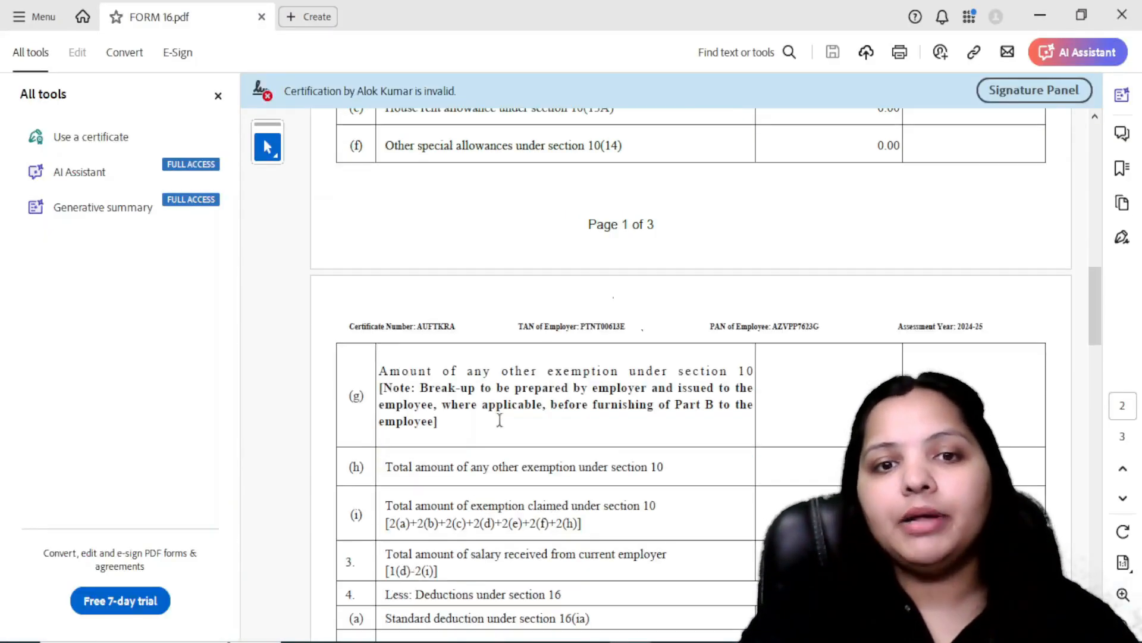
scroll(527, 420, "up", 3)
scroll(483, 351, "up", 1)
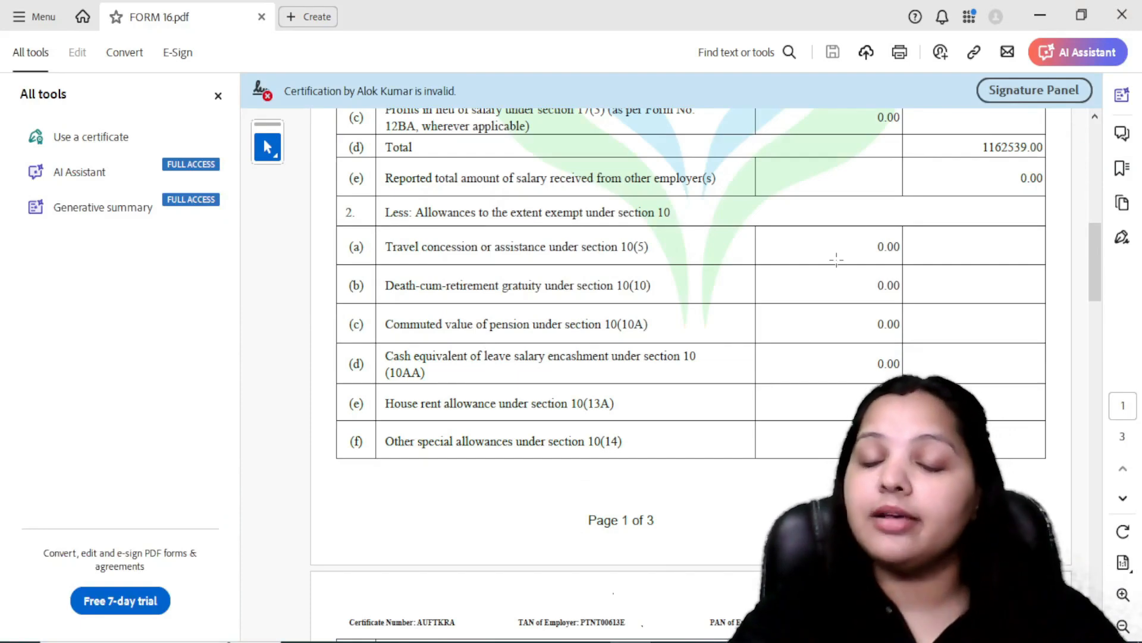
scroll(837, 260, "down", 4)
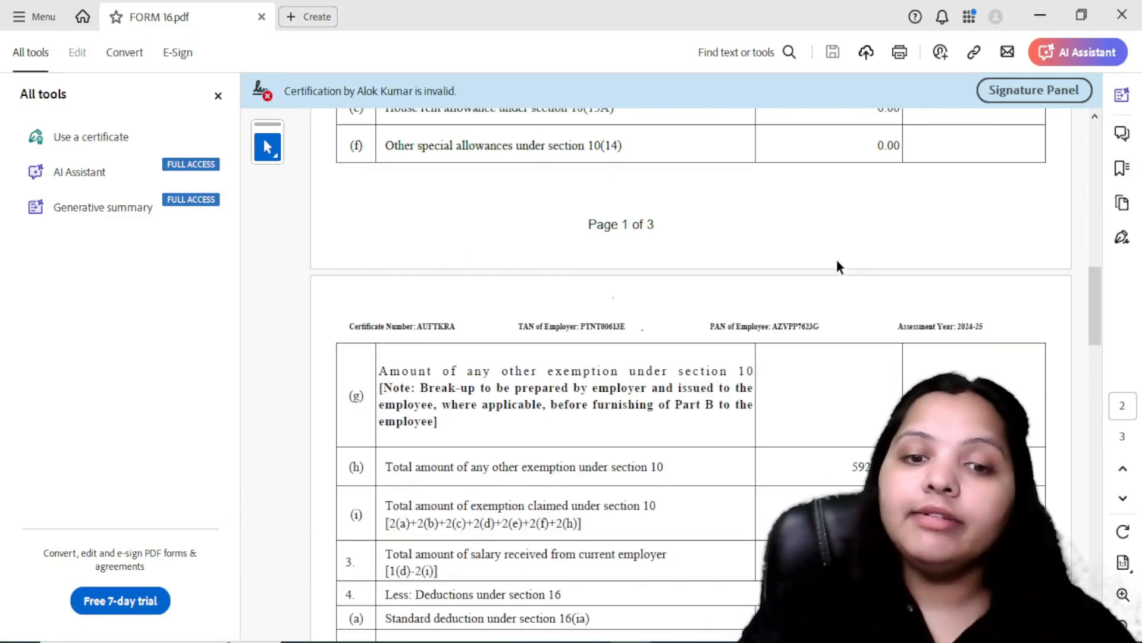
Step: In the e-Filing portal, set the nature of exempt allowance to Any Other with an amount of 59200 and save the salary details
key("alt+Tab")
left_click(248, 332)
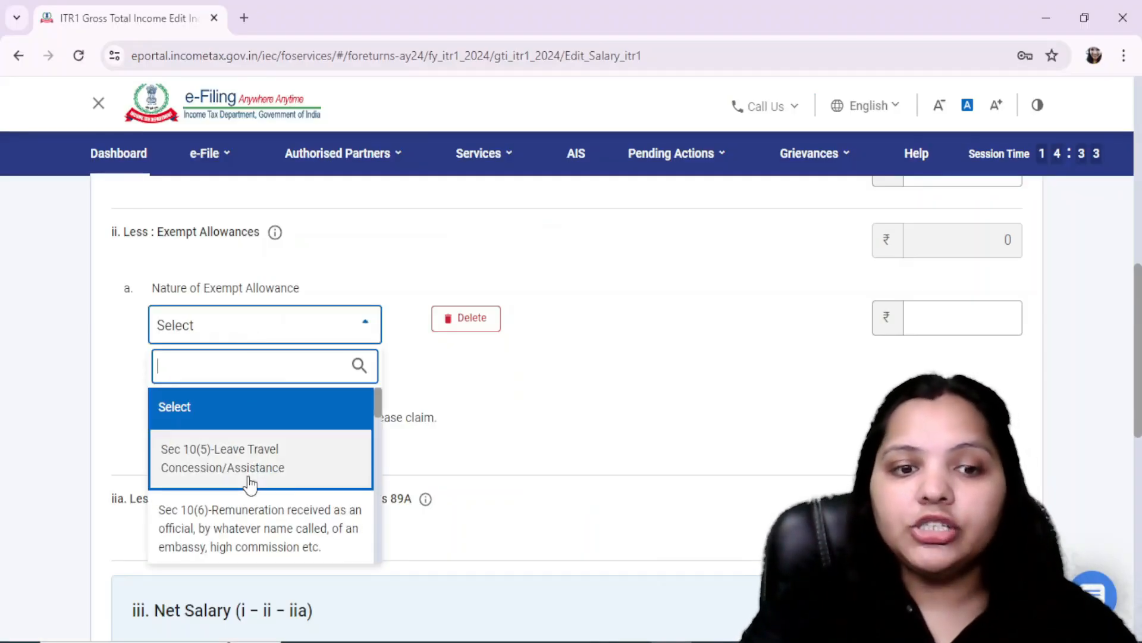
scroll(250, 488, "down", 8)
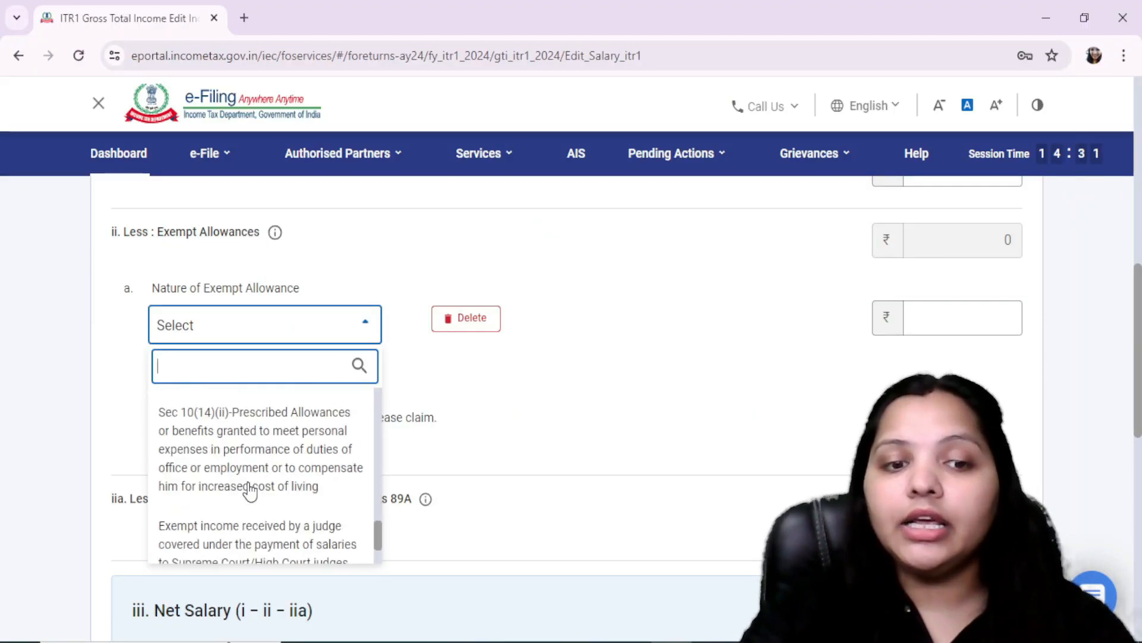
left_click(221, 550)
key("alt+Tab")
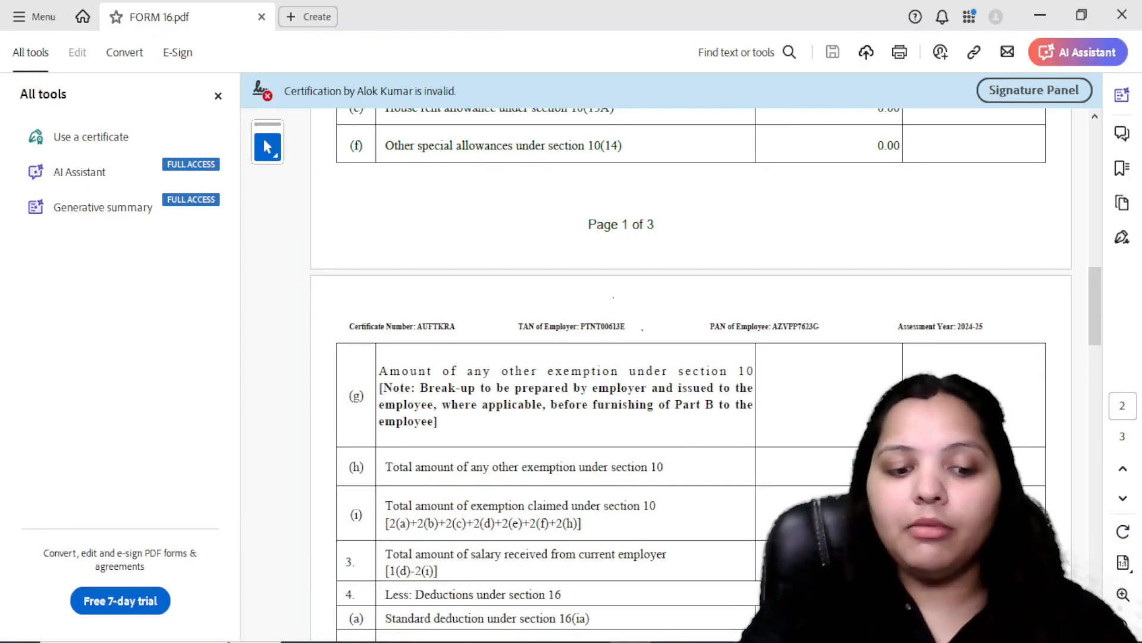
key("alt+Tab")
left_click(951, 322)
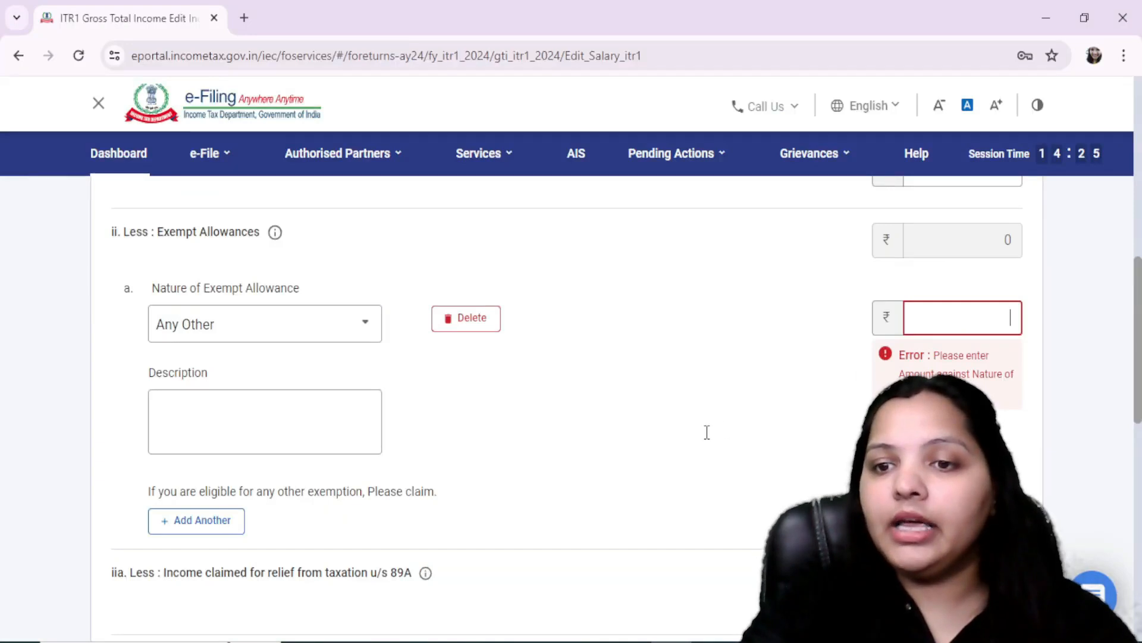
type("59200")
left_click(373, 432)
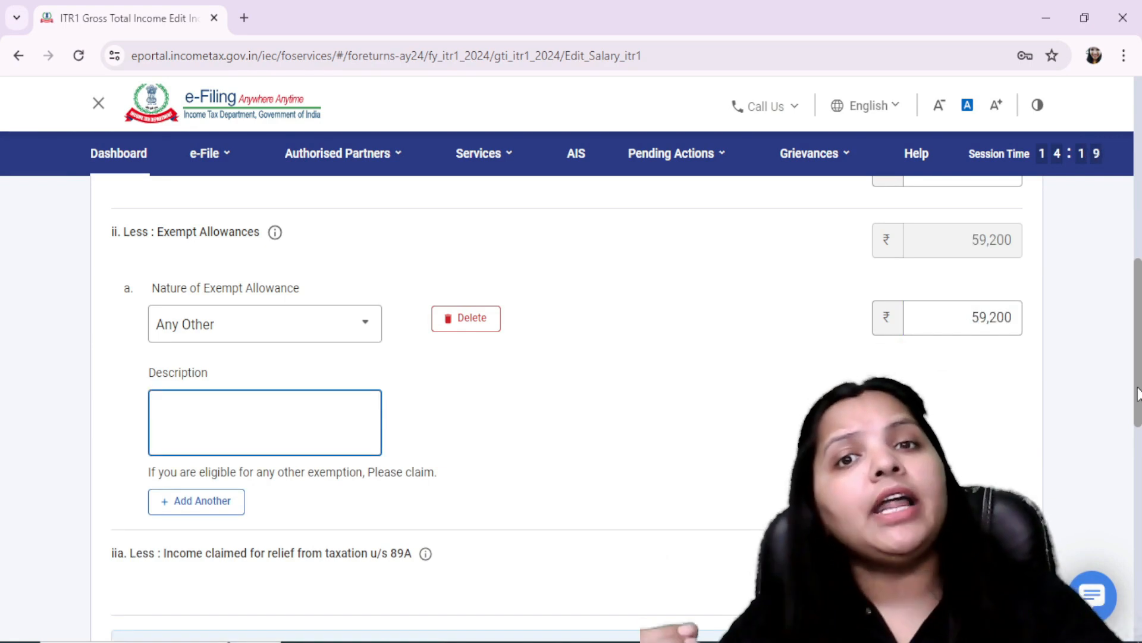
scroll(1138, 393, "down", 4)
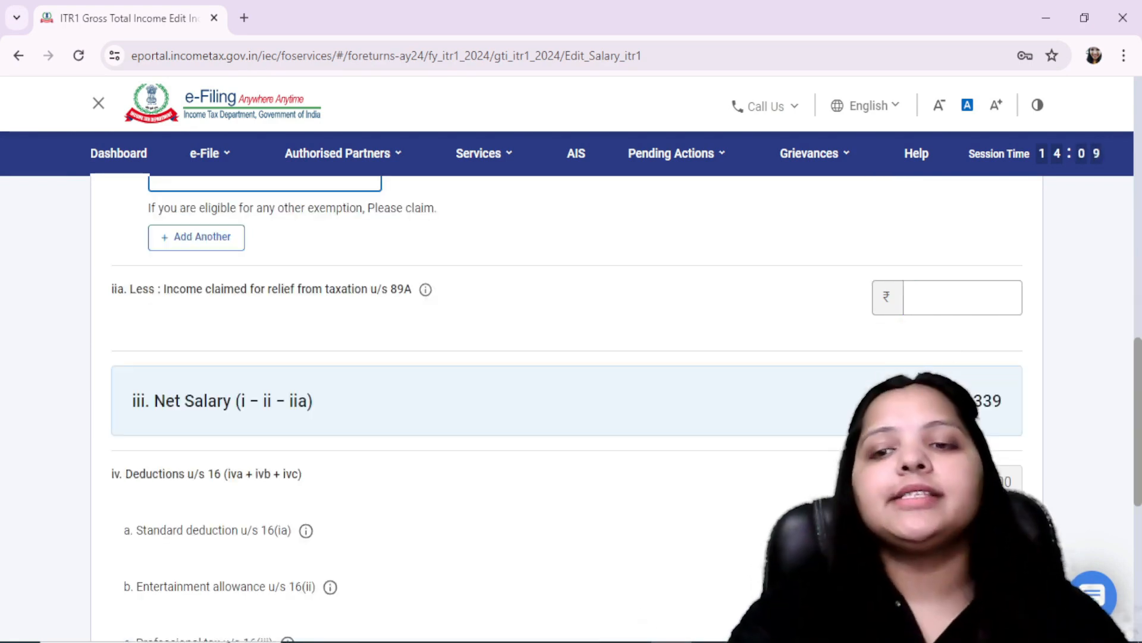
scroll(566, 409, "down", 4)
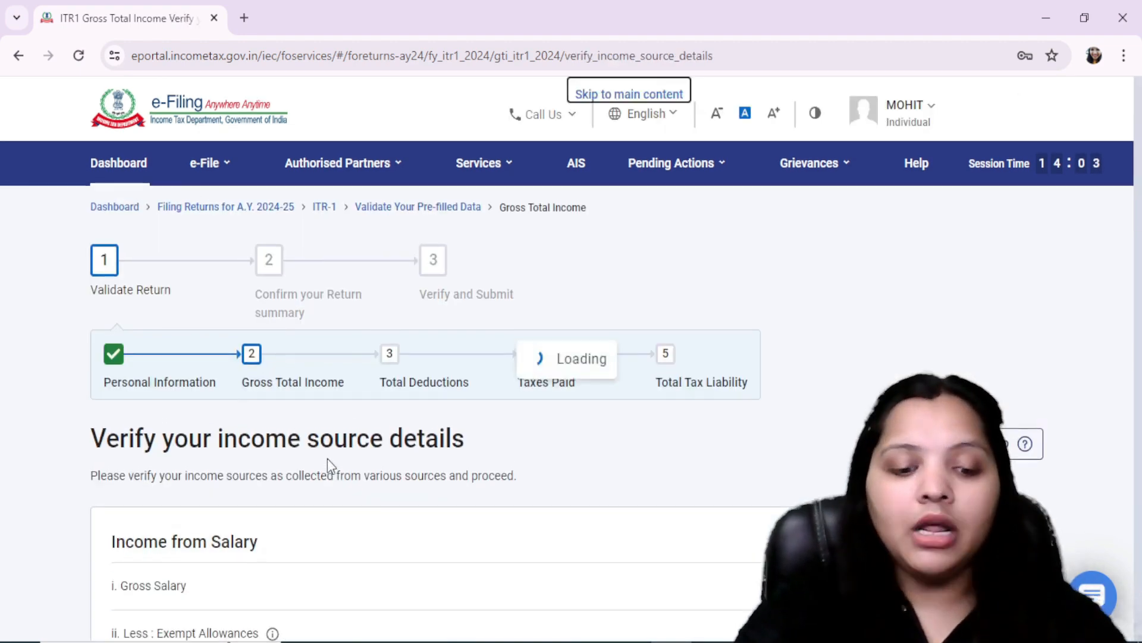
Step: Compare the portal's Income from Salary figures with the exemption, deduction and chargeable income rows in FORM 16.pdf in Acrobat
key("alt+Tab")
scroll(690, 357, "down", 3)
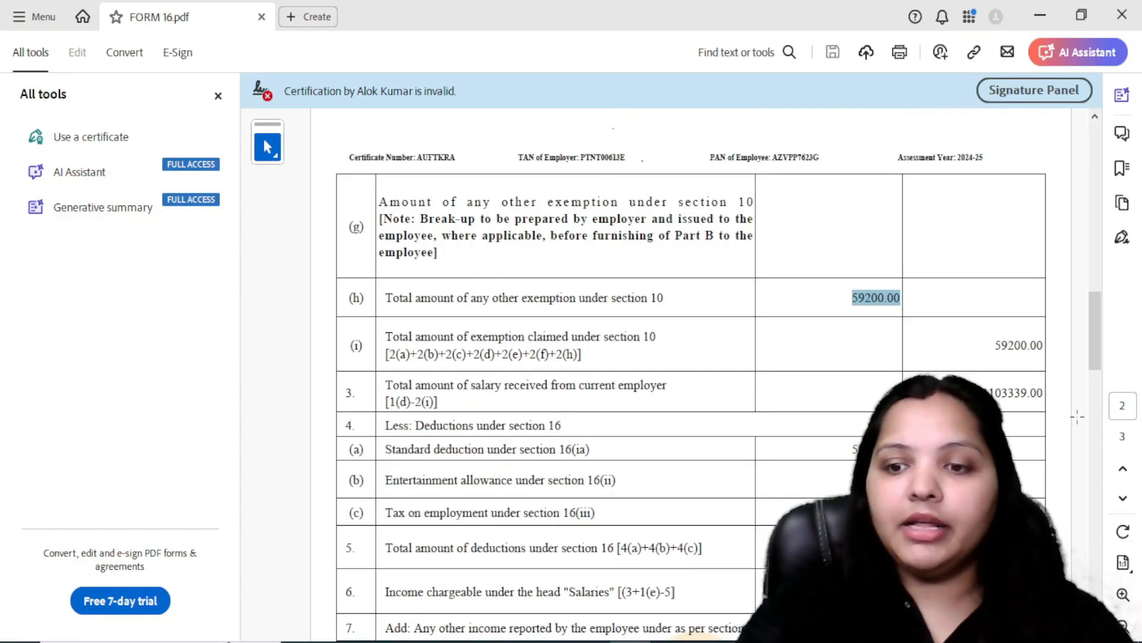
scroll(691, 357, "down", 3)
key("alt+Tab")
scroll(571, 357, "down", 5)
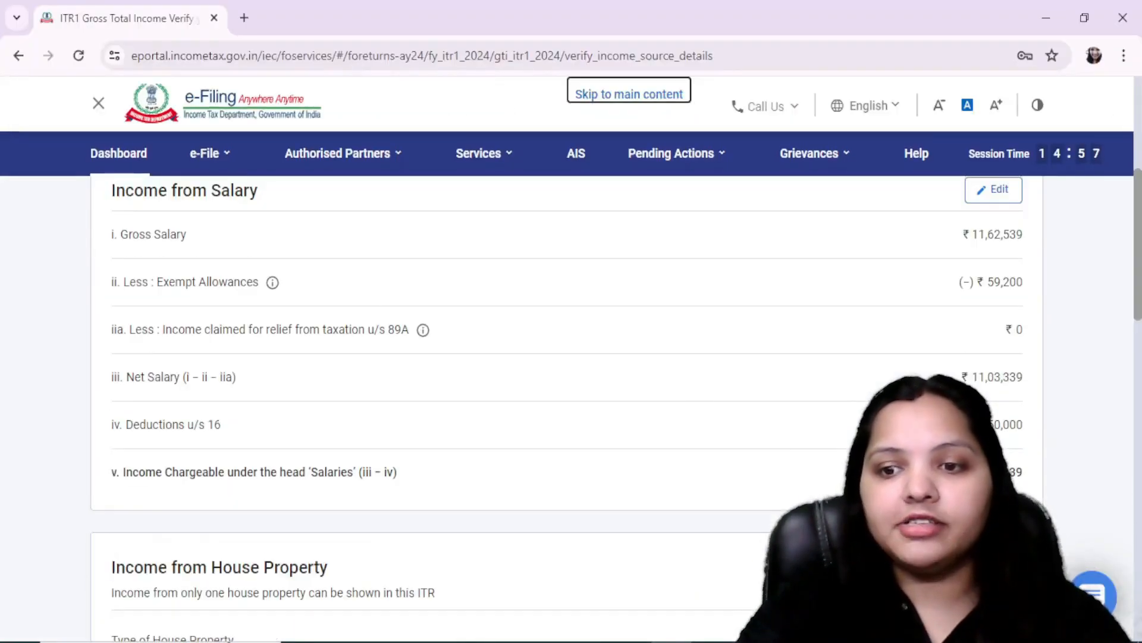
key("alt+Tab")
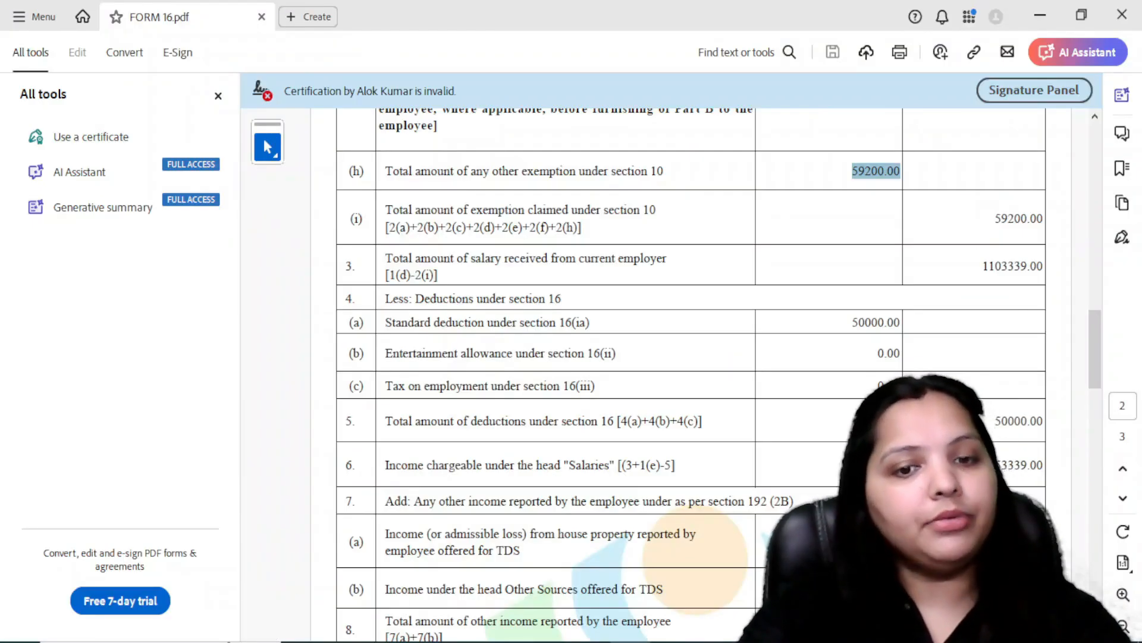
key("alt+Tab")
Step: Edit the self-occupied house property, set the interest payable on borrowed capital to 200000, and save it
scroll(721, 451, "down", 4)
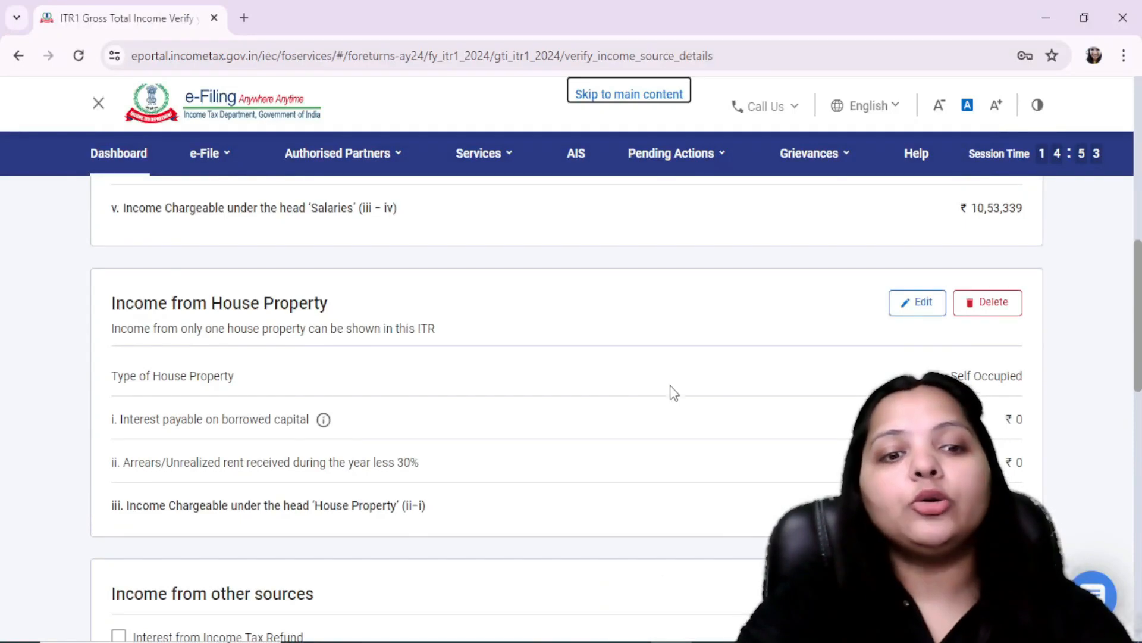
left_click(898, 310)
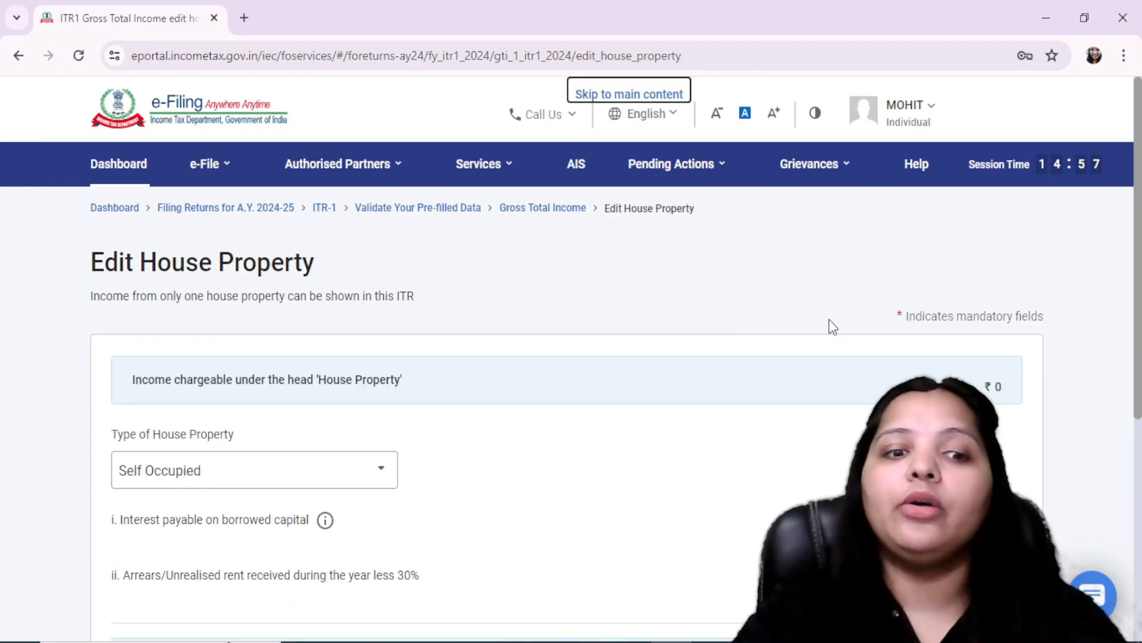
scroll(832, 387, "down", 2)
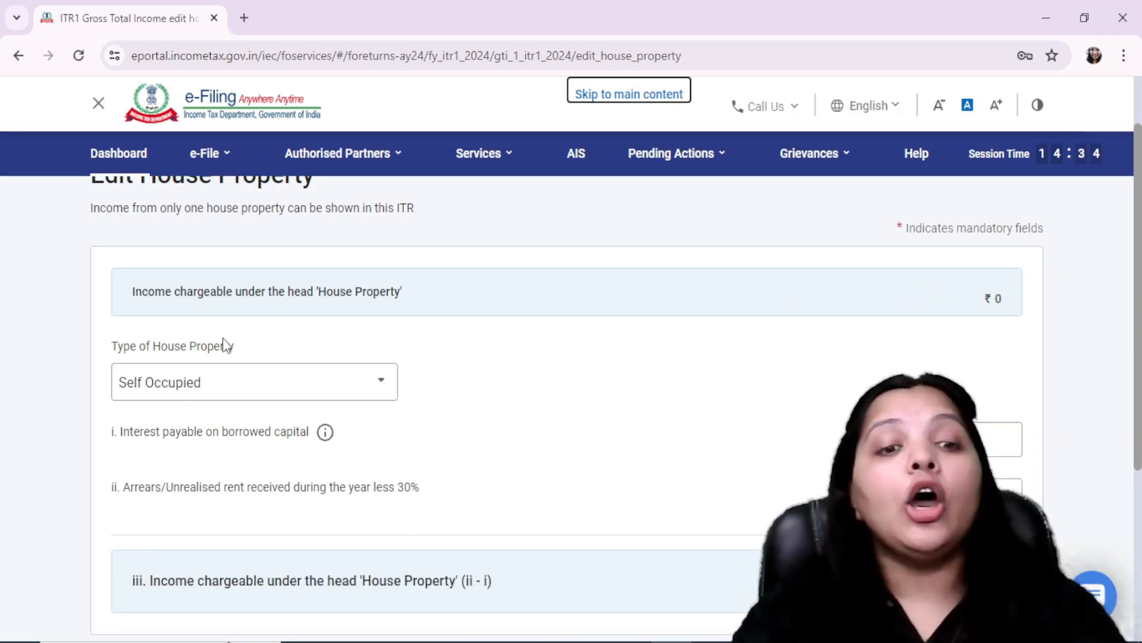
left_click(1011, 439)
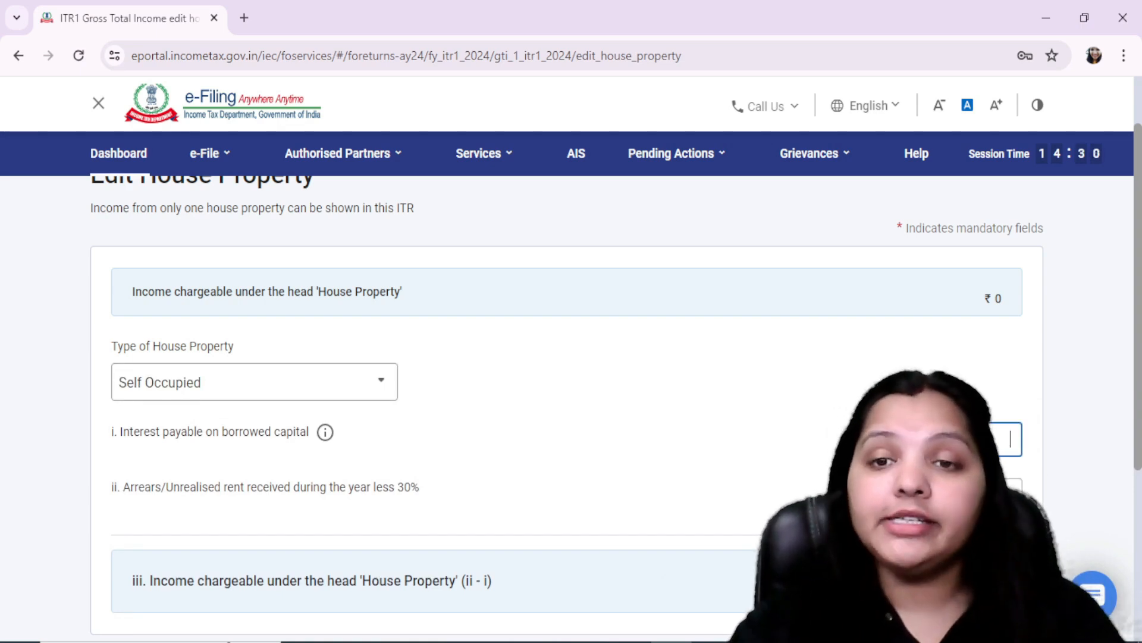
type("200000")
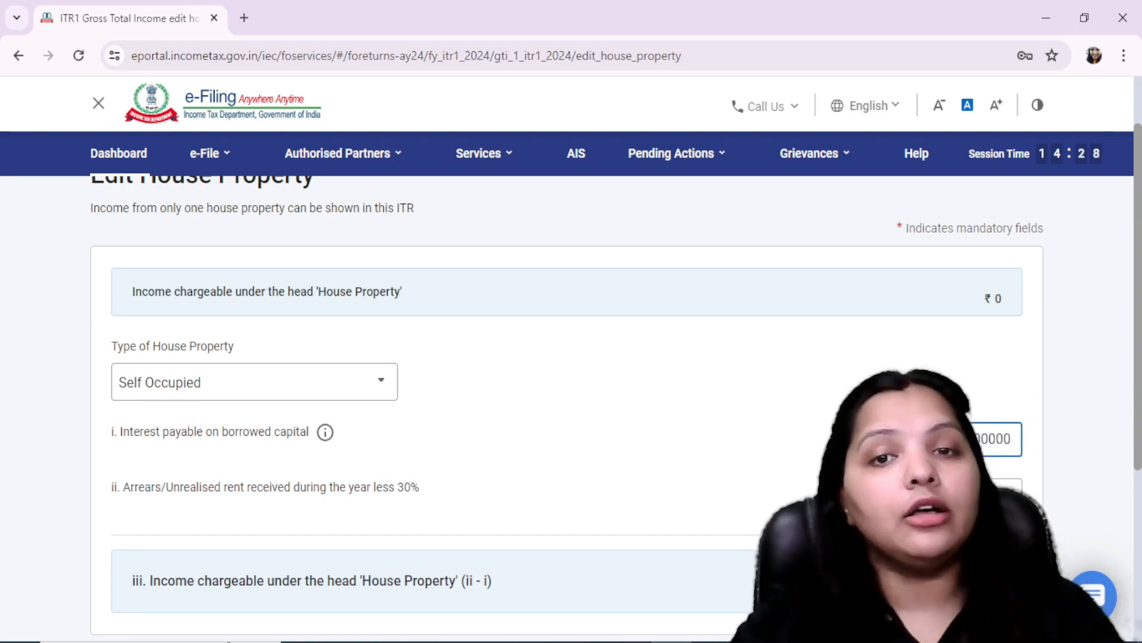
left_click(736, 487)
scroll(808, 460, "down", 3)
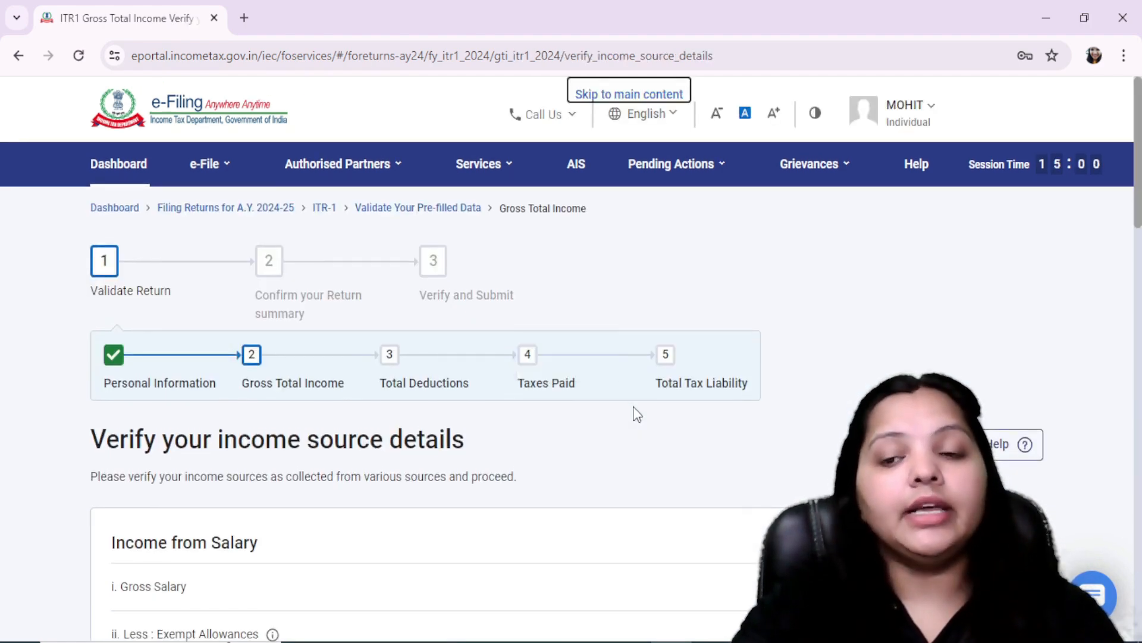
Step: Review the Income from other sources section and confirm the Gross Total Income section
scroll(634, 417, "down", 9)
scroll(635, 416, "down", 7)
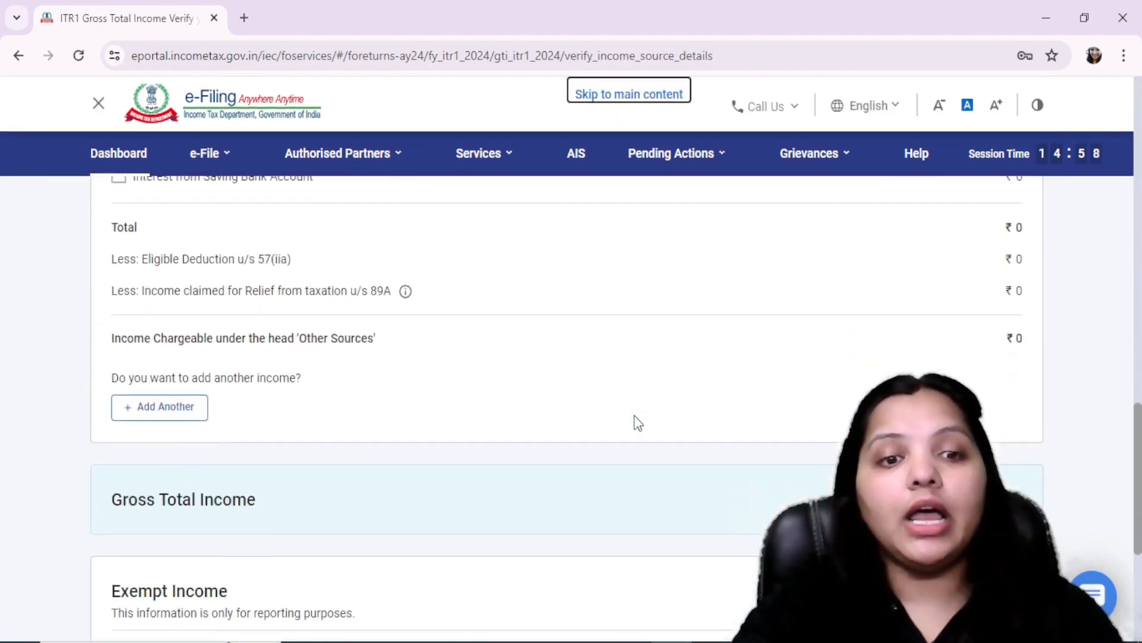
scroll(634, 415, "up", 9)
scroll(619, 443, "down", 5)
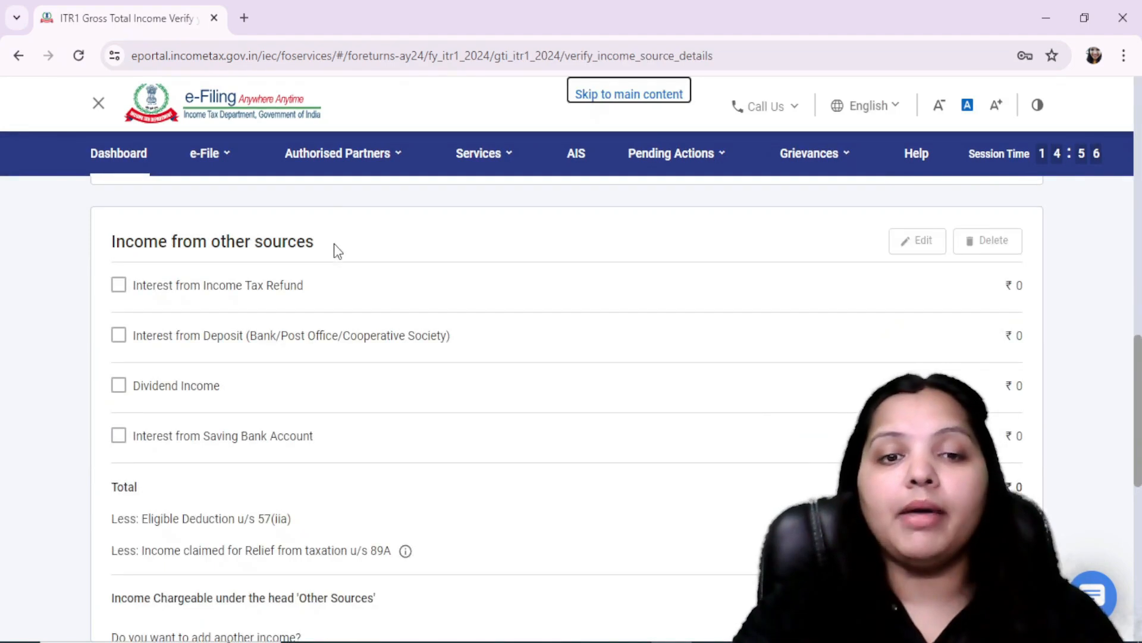
left_click_drag(338, 250, 131, 255)
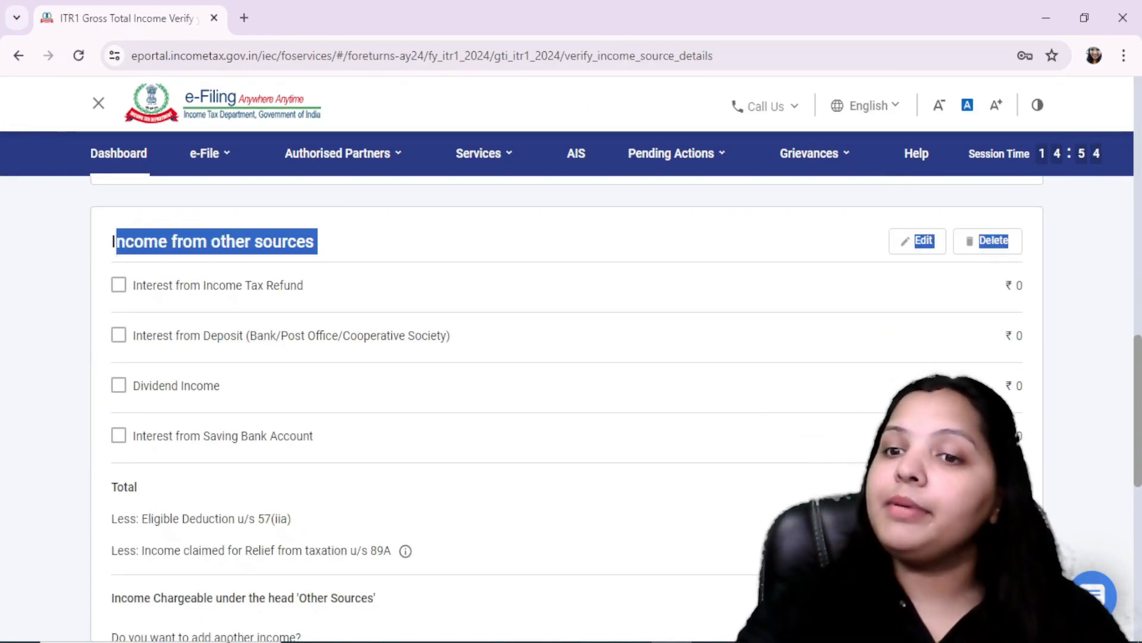
scroll(1002, 388, "down", 8)
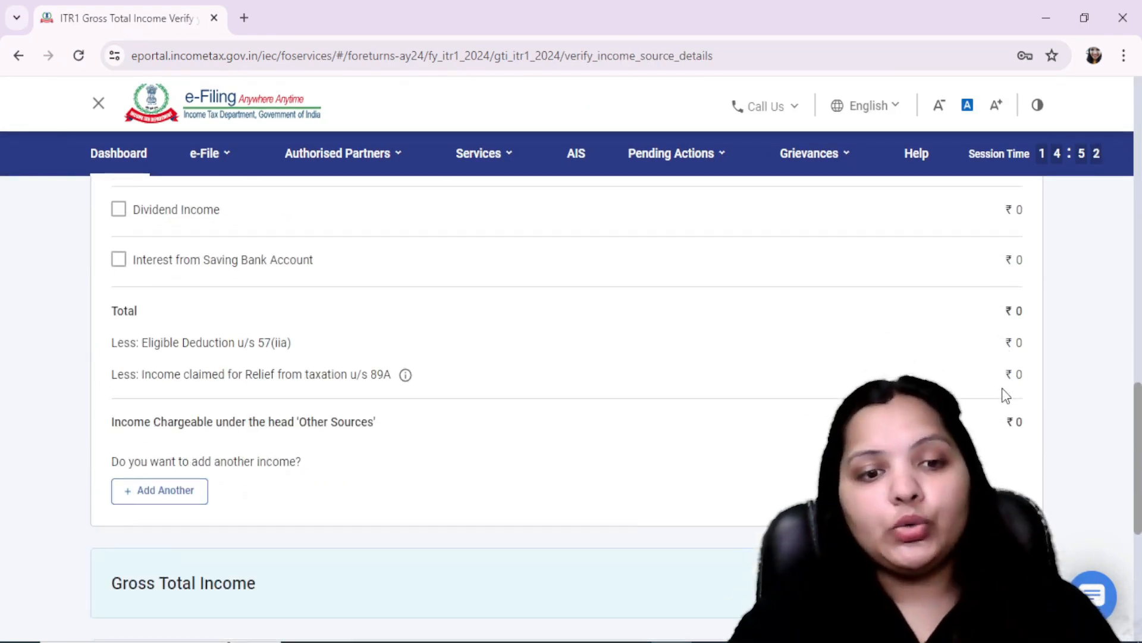
left_click(1006, 503)
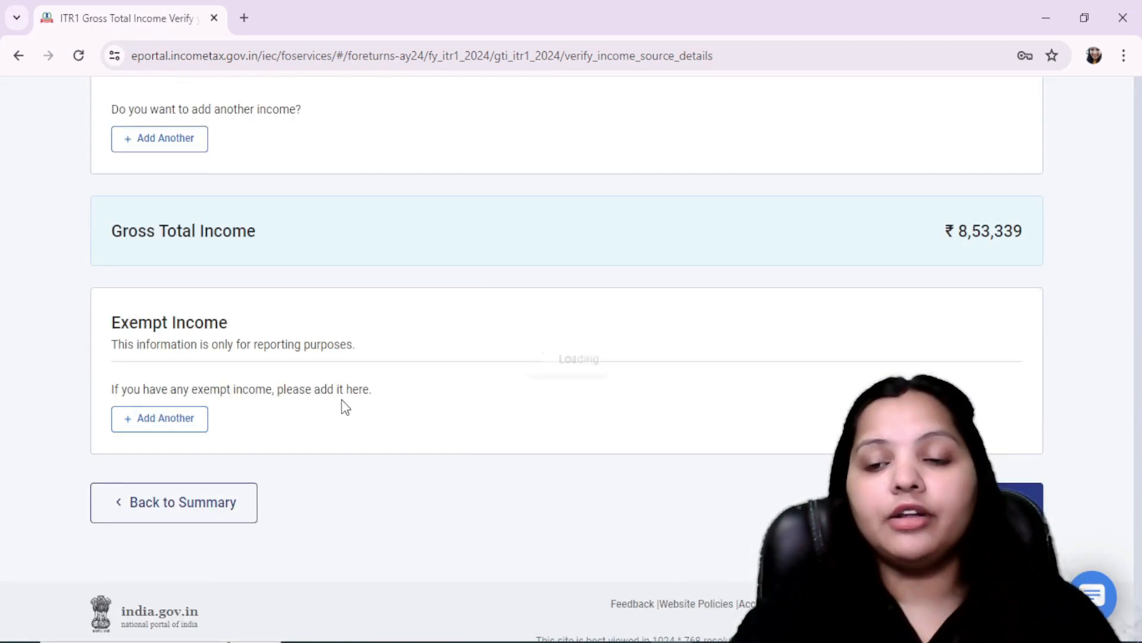
Step: Open the Total Deductions section from the return summary and go through its deduction eligibility questions
scroll(381, 403, "down", 3)
scroll(389, 405, "down", 4)
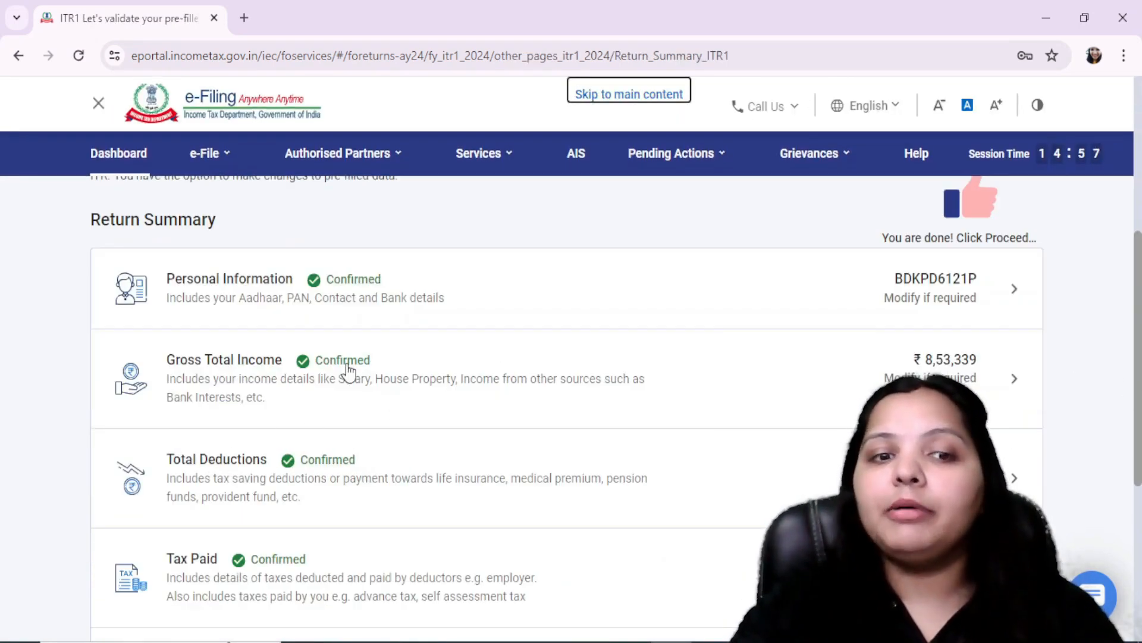
left_click(280, 485)
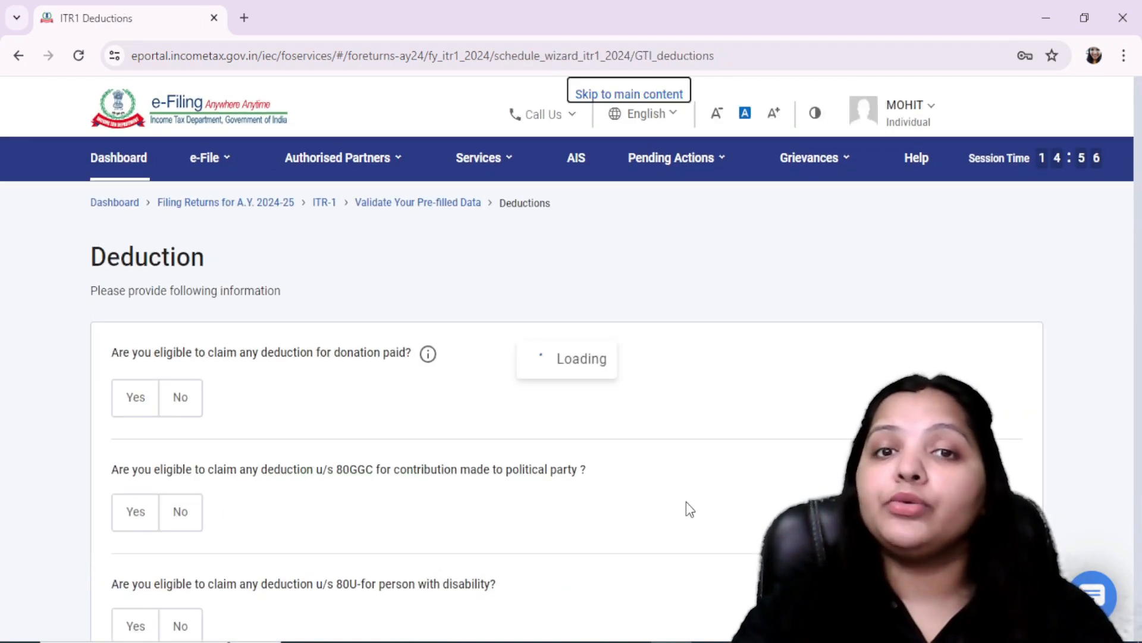
scroll(288, 433, "down", 2)
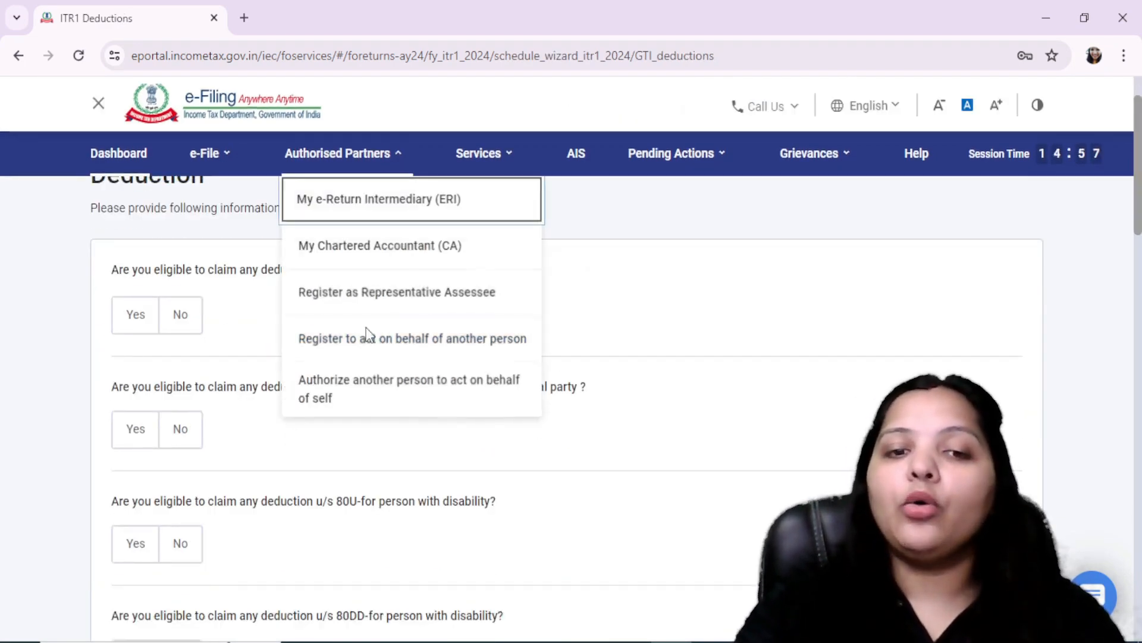
Step: Find the Section 80C payment question among the deduction questions and look up the 80C deduction row in FORM 16.pdf in Acrobat
scroll(446, 451, "down", 4)
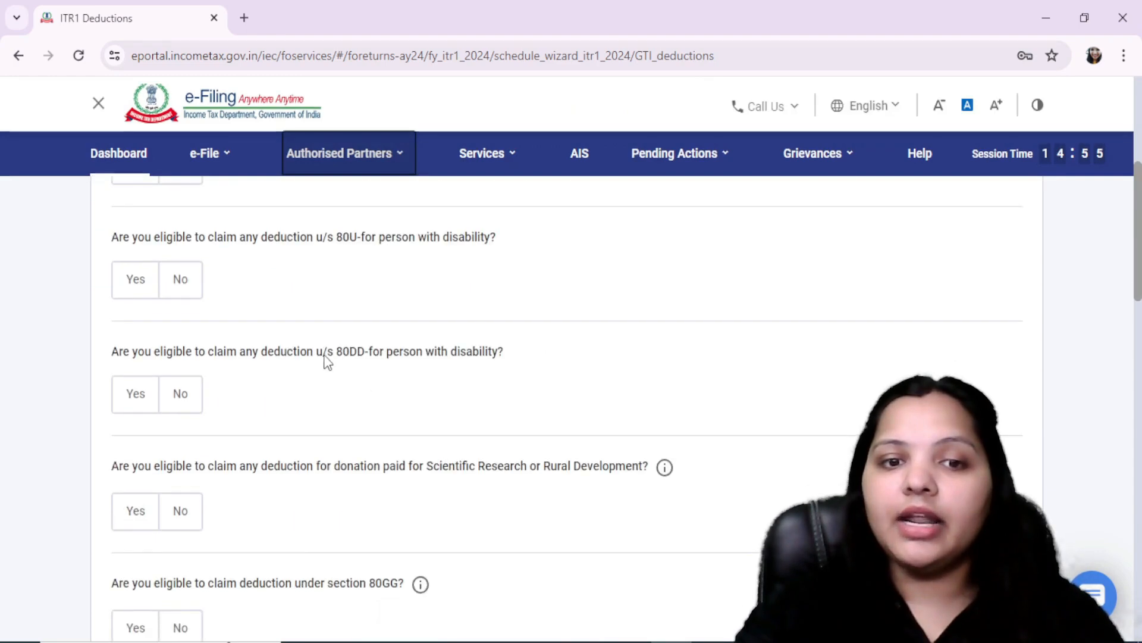
scroll(613, 512, "down", 4)
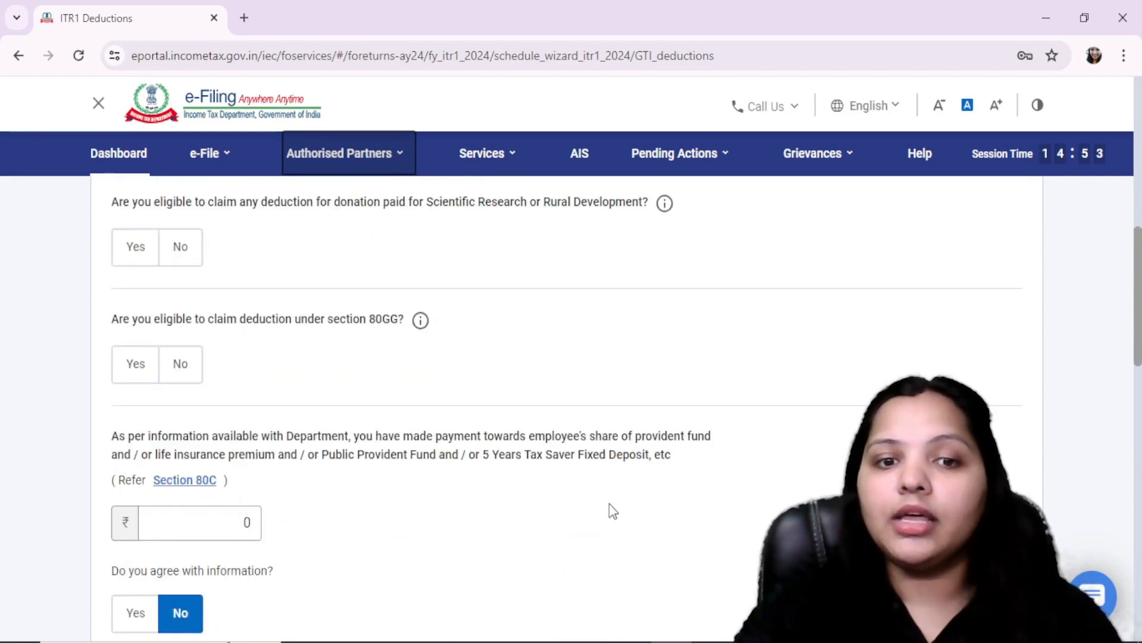
key("alt+Tab")
scroll(741, 462, "down", 9)
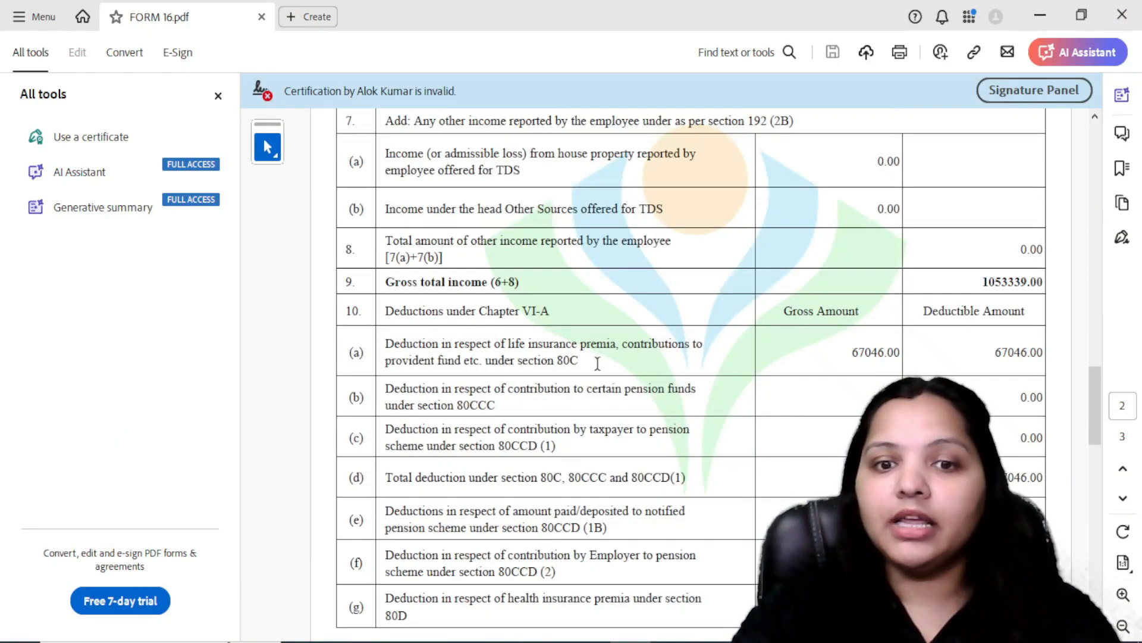
left_click_drag(580, 346, 556, 362)
left_click(603, 362)
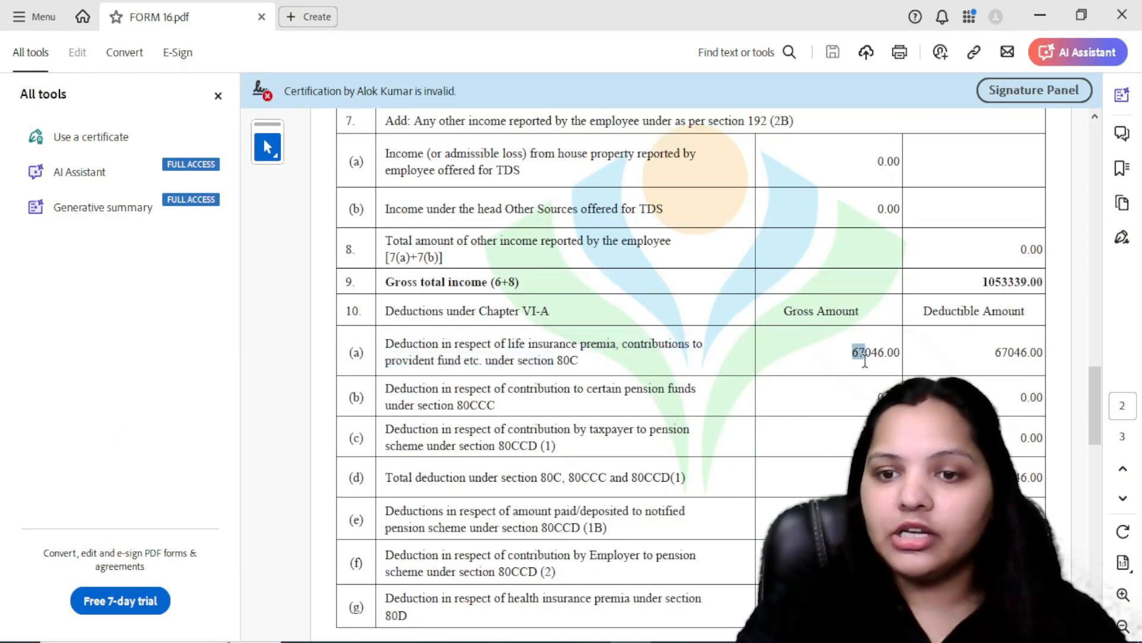
Step: Return to the portal, enter 67046 for Section 80C and 93200 for Section 80CCD(2), and continue to the deductions verification page
key("alt+Tab")
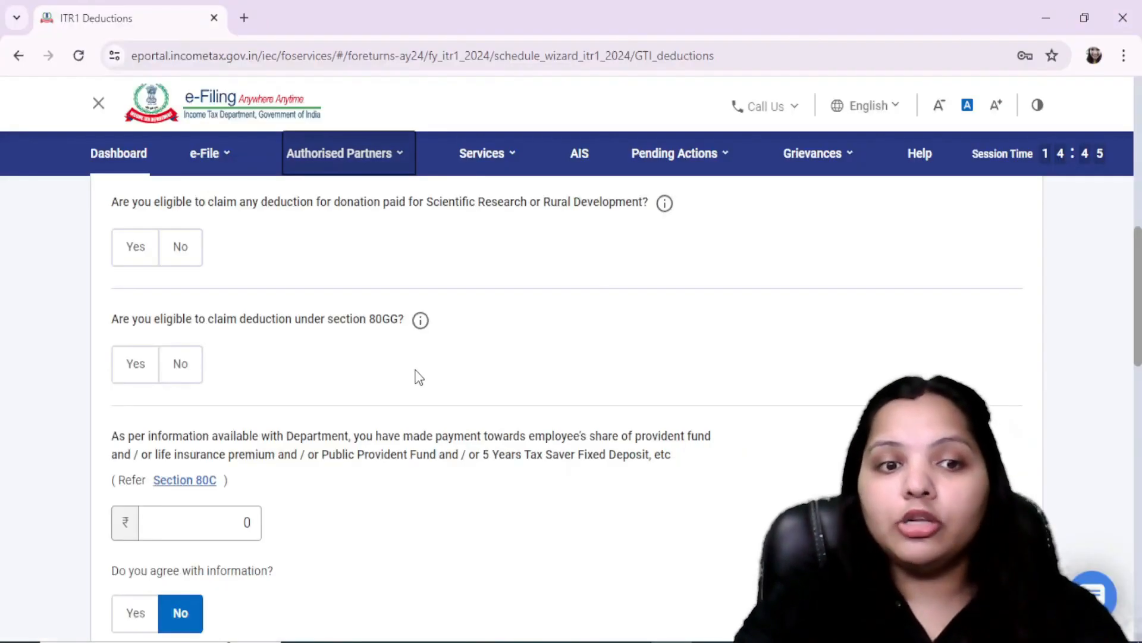
scroll(418, 376, "down", 4)
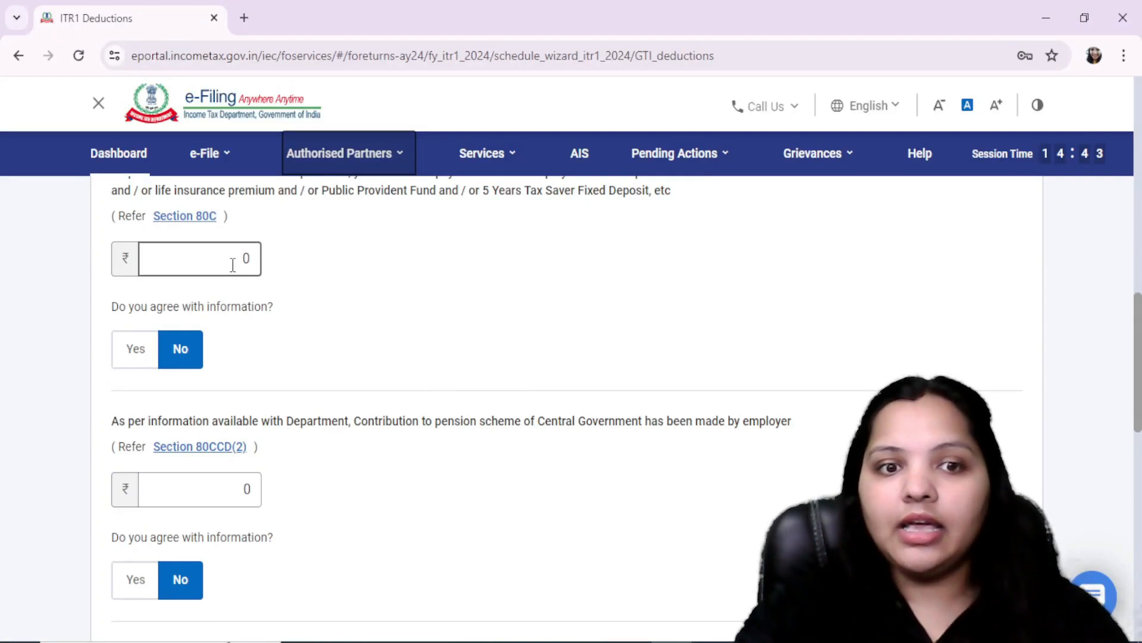
key("alt+Tab")
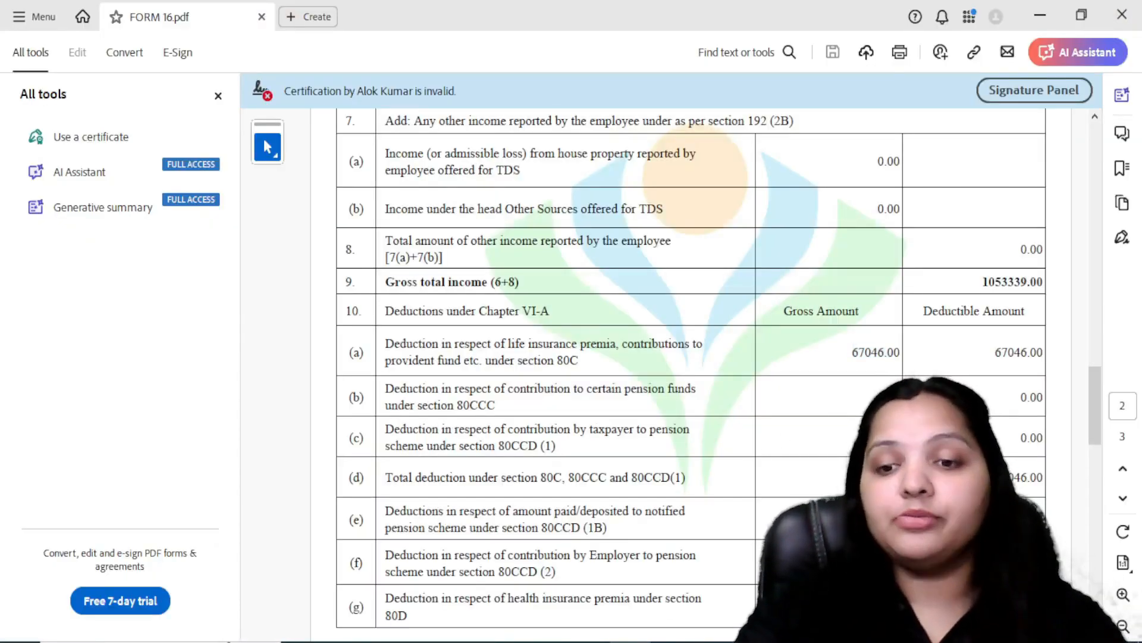
key("alt+Tab")
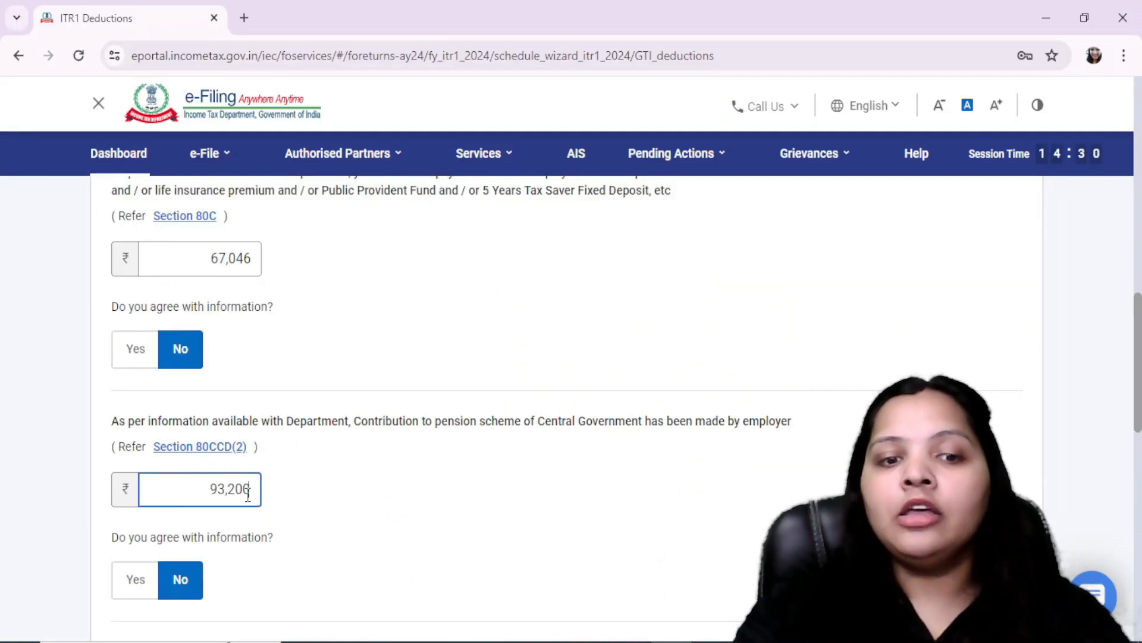
scroll(479, 476, "down", 4)
scroll(480, 486, "down", 9)
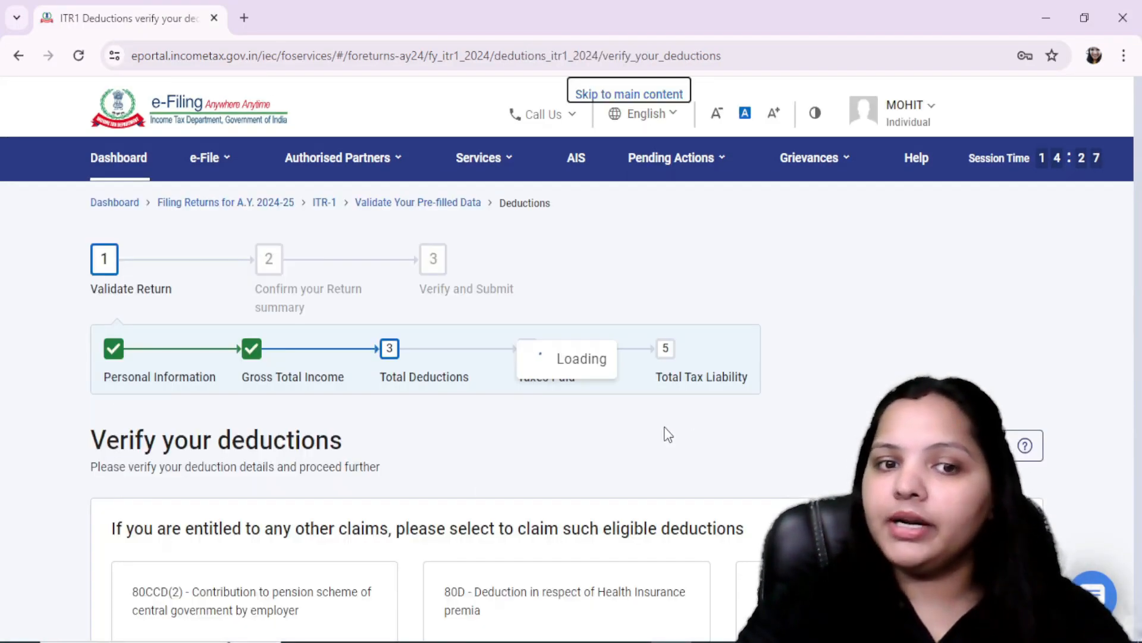
Step: Review the 80C, 80D, 80CCD(2) and total deductions, and compare the total with the Chapter VI-A aggregate in FORM 16.pdf in Acrobat
scroll(416, 416, "down", 2)
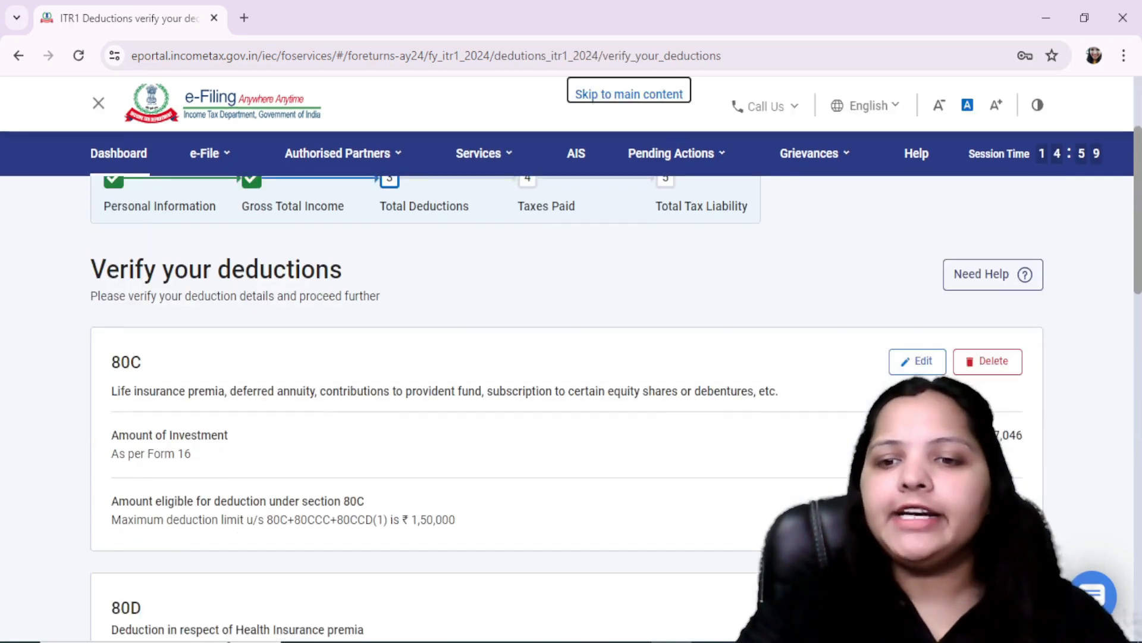
scroll(686, 500, "down", 5)
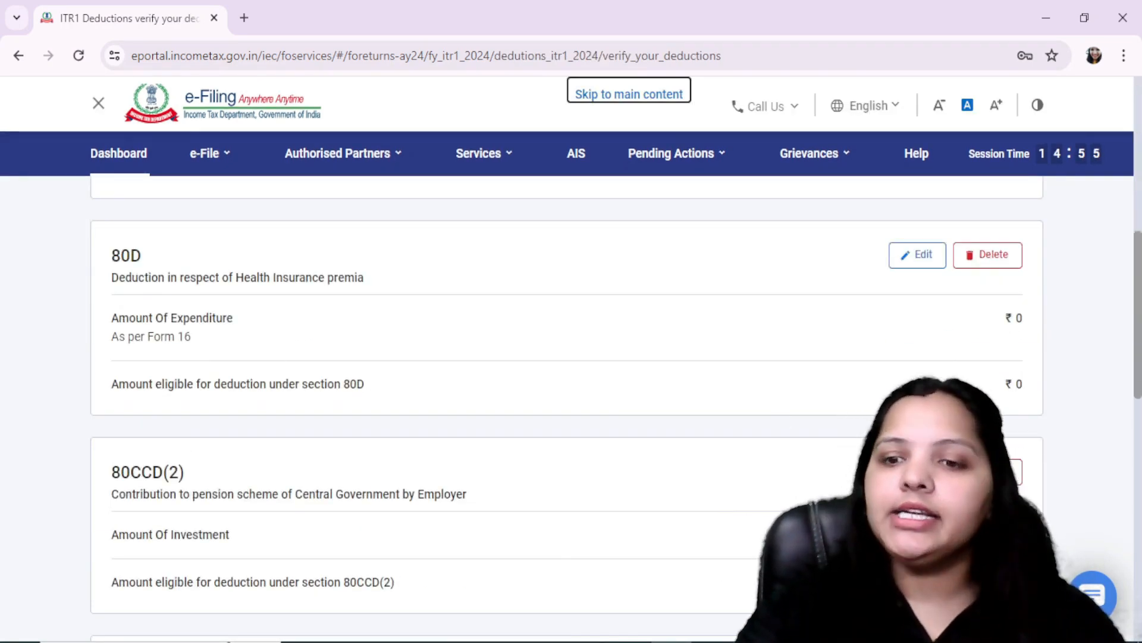
scroll(735, 596, "down", 5)
scroll(735, 596, "down", 5)
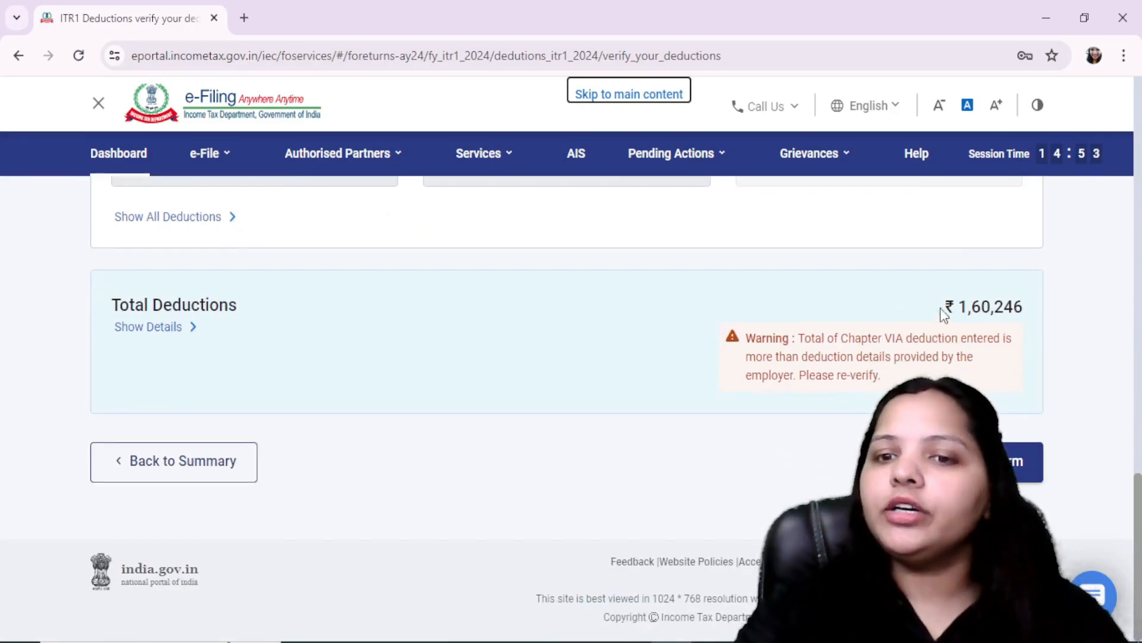
key("alt+Tab")
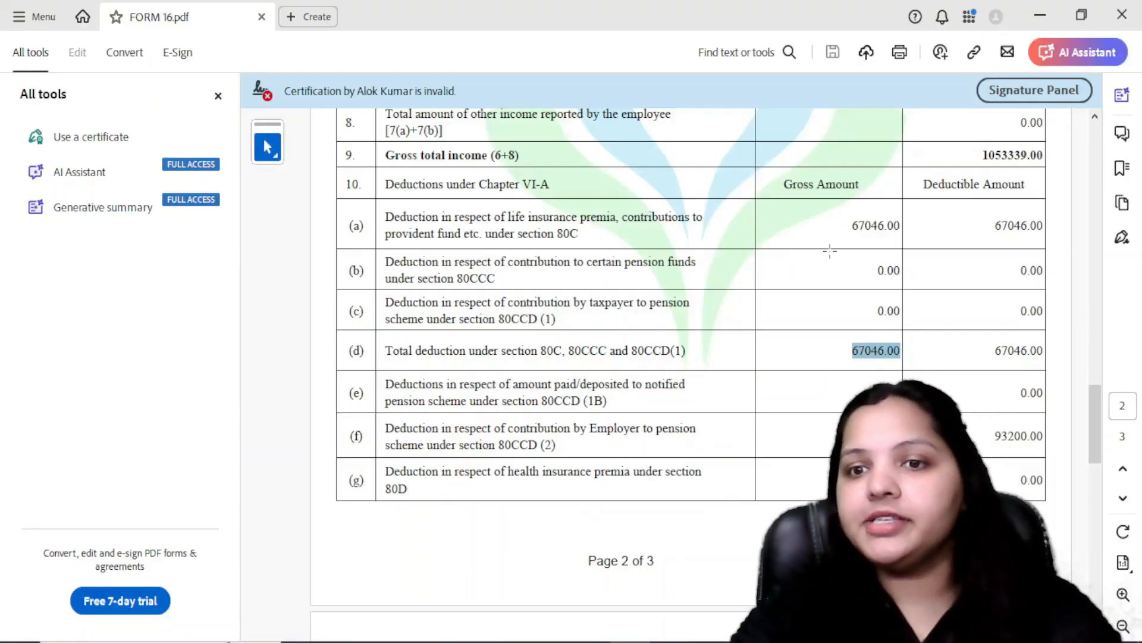
scroll(827, 343, "down", 10)
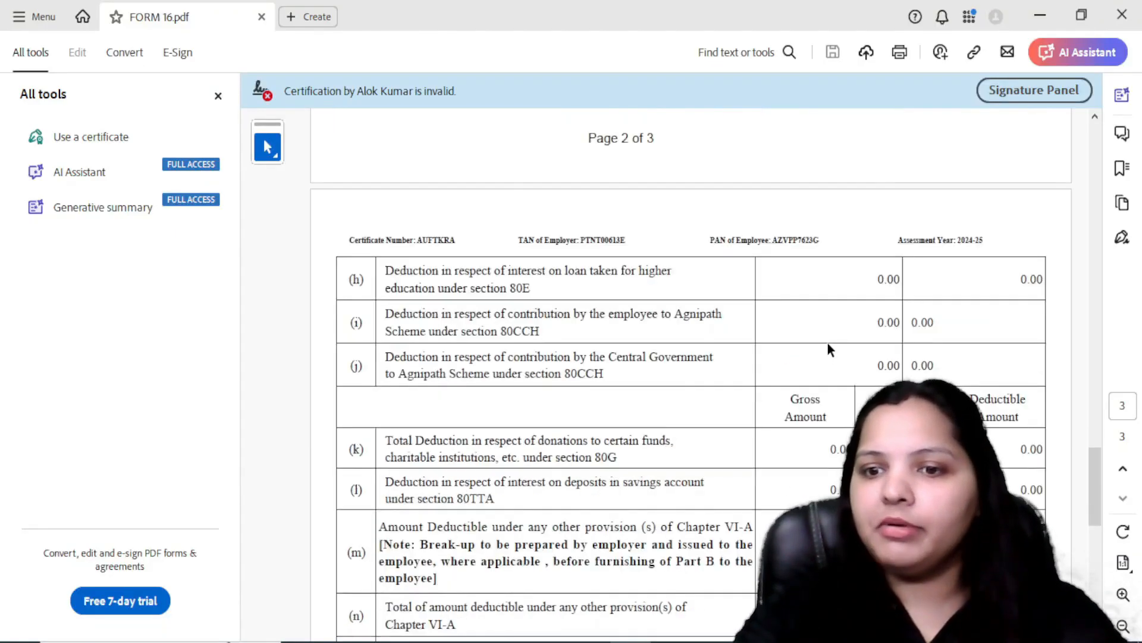
scroll(827, 343, "down", 3)
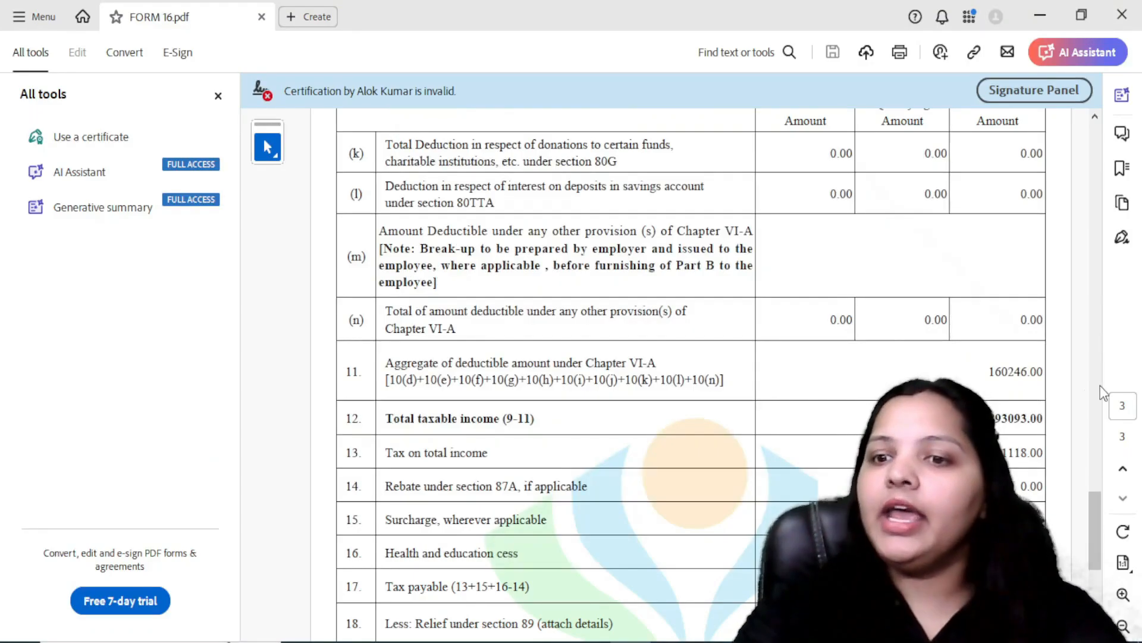
Step: Go back to the return summary on the portal and open the Tax Paid section
key("alt+Tab")
left_click(241, 461)
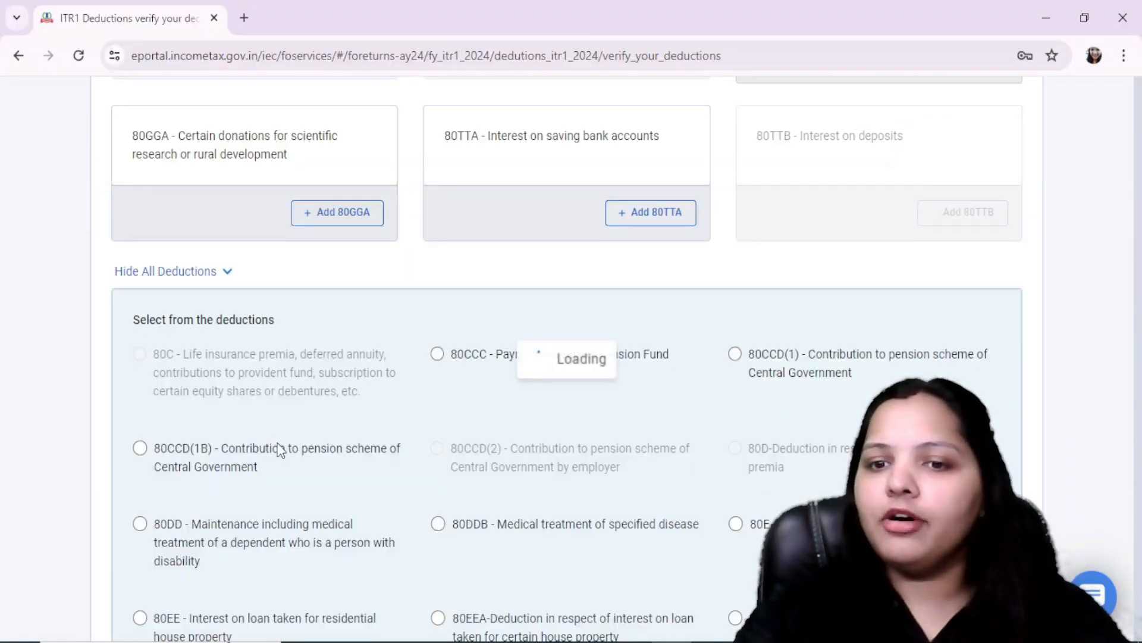
scroll(330, 456, "down", 6)
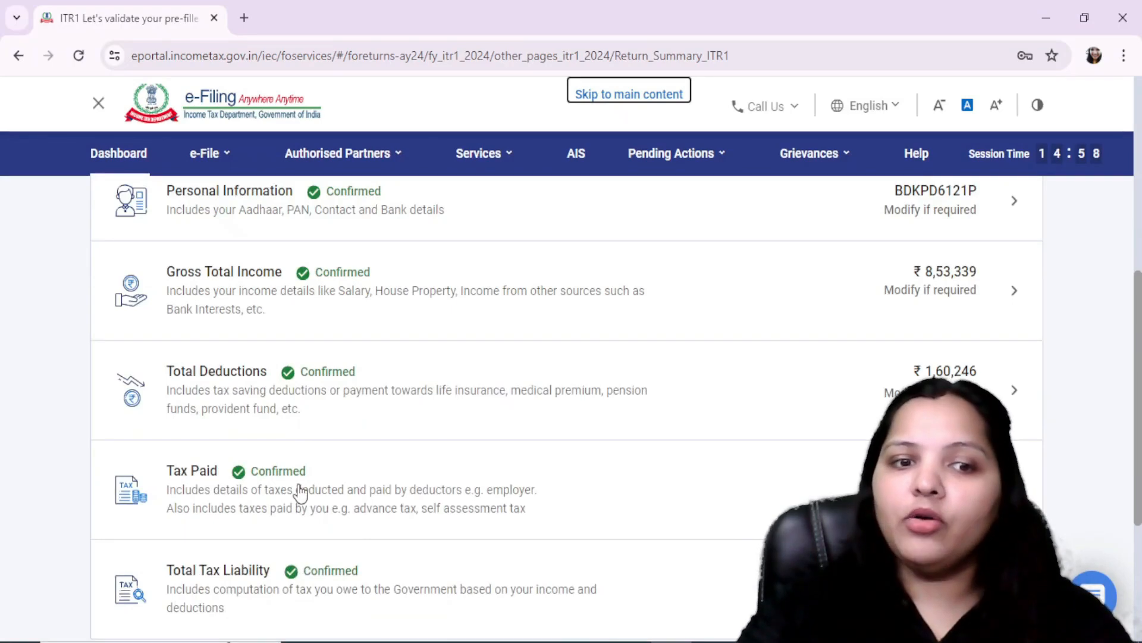
left_click(299, 492)
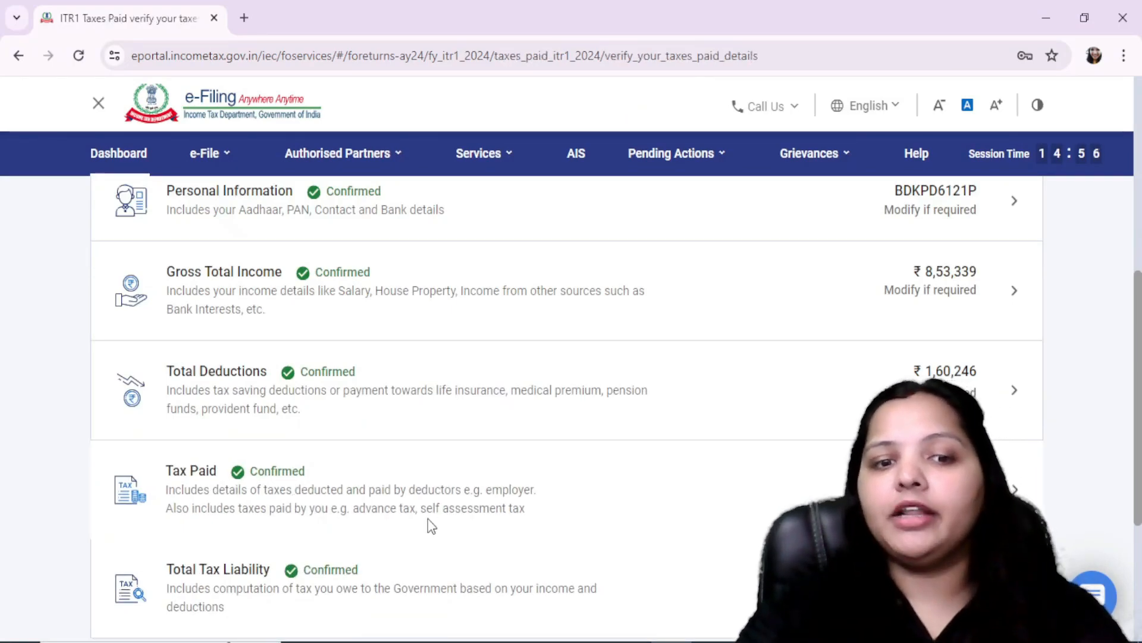
scroll(440, 518, "down", 3)
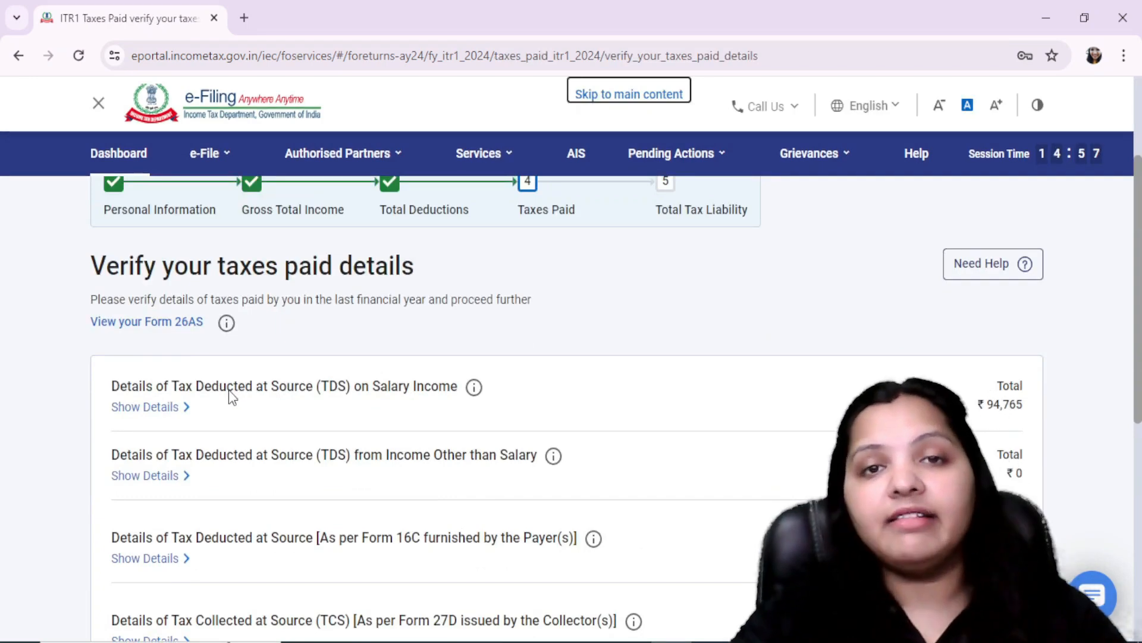
Step: Check the TDS on salary income against the net tax payable in FORM 16.pdf, expand its details, and confirm the taxes paid
key("alt+Tab")
scroll(857, 319, "down", 5)
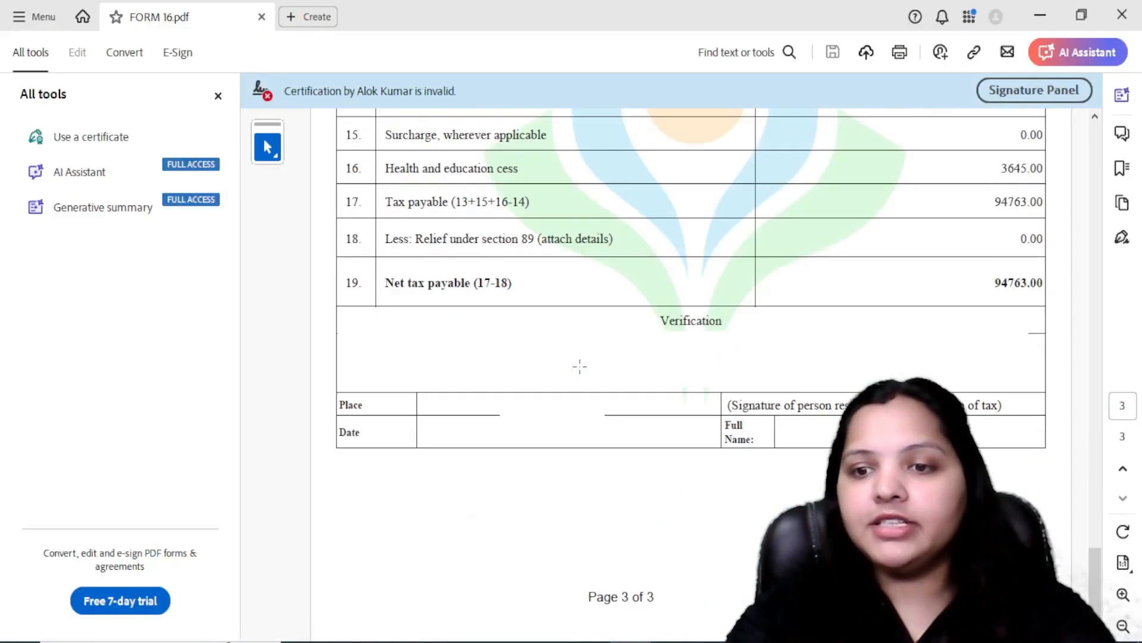
key("alt+Tab")
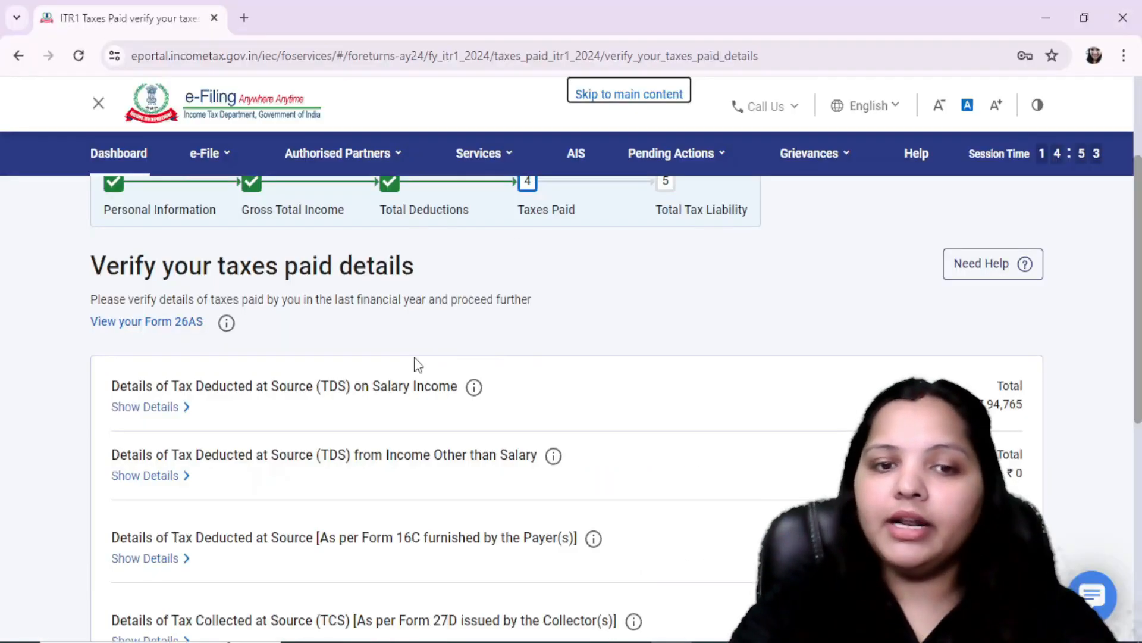
left_click(172, 407)
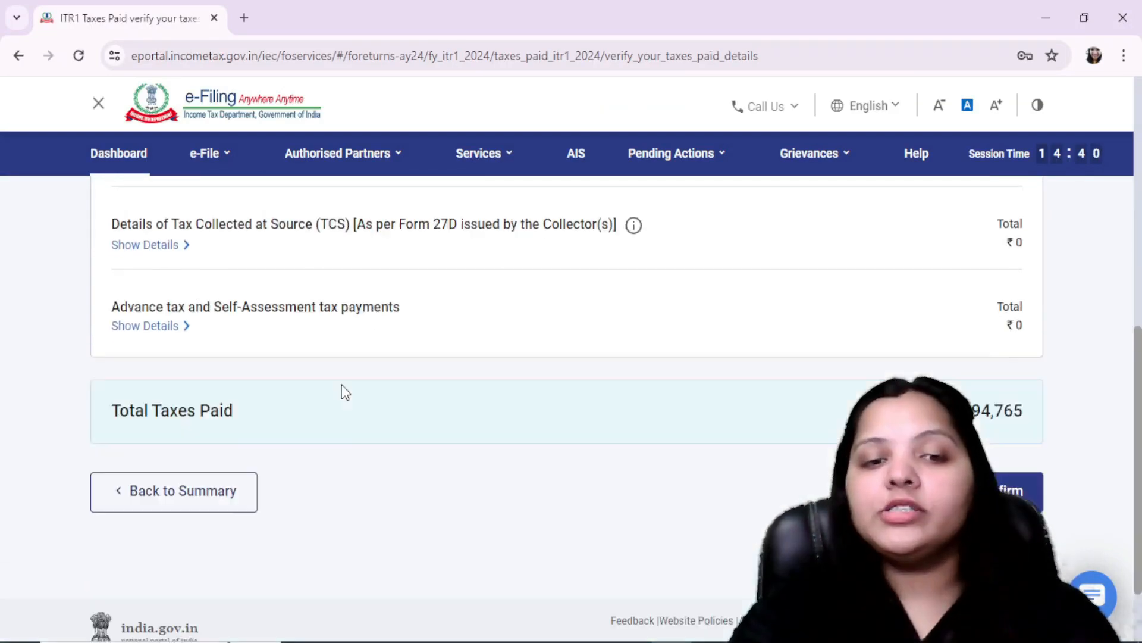
scroll(342, 389, "down", 1)
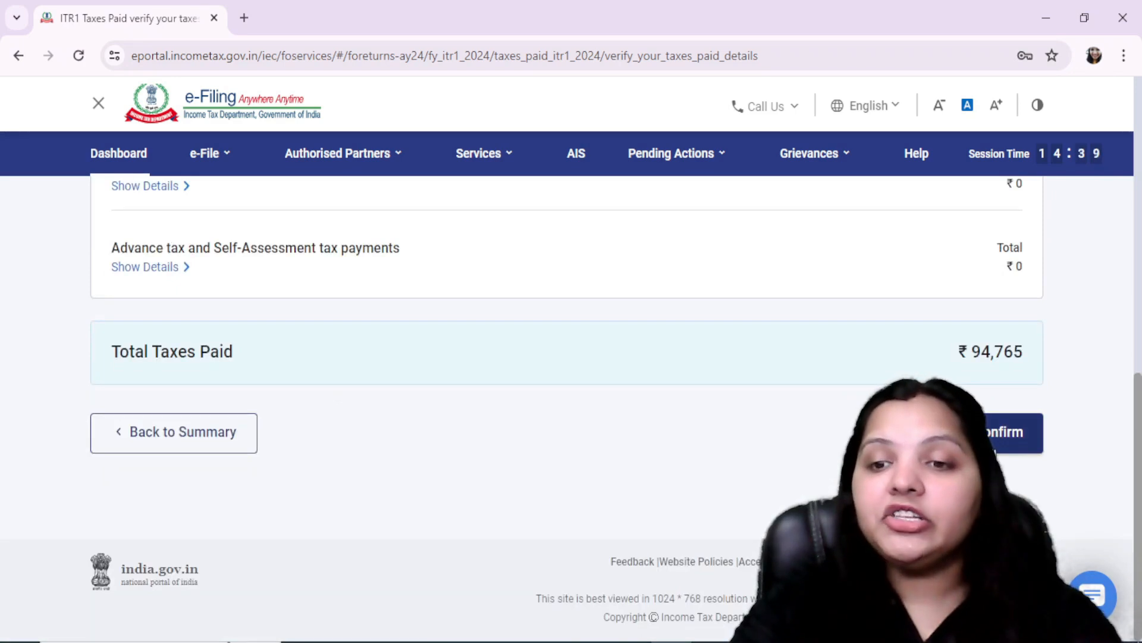
left_click(975, 433)
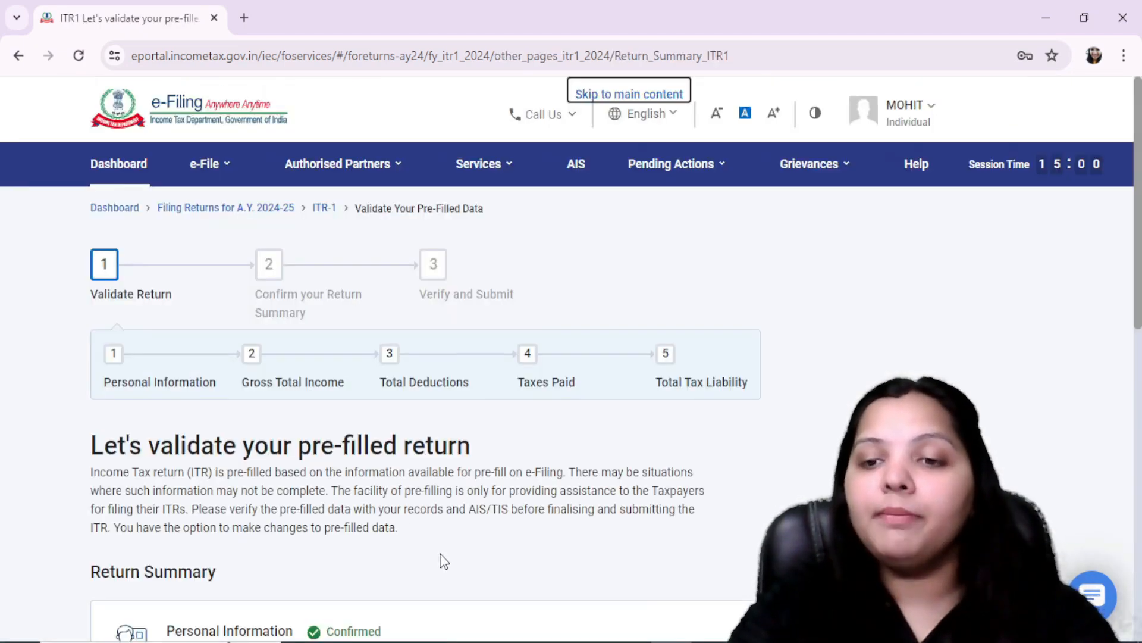
Step: Open the Total Tax Liability section from the return summary and review the computation of income
scroll(440, 554, "down", 8)
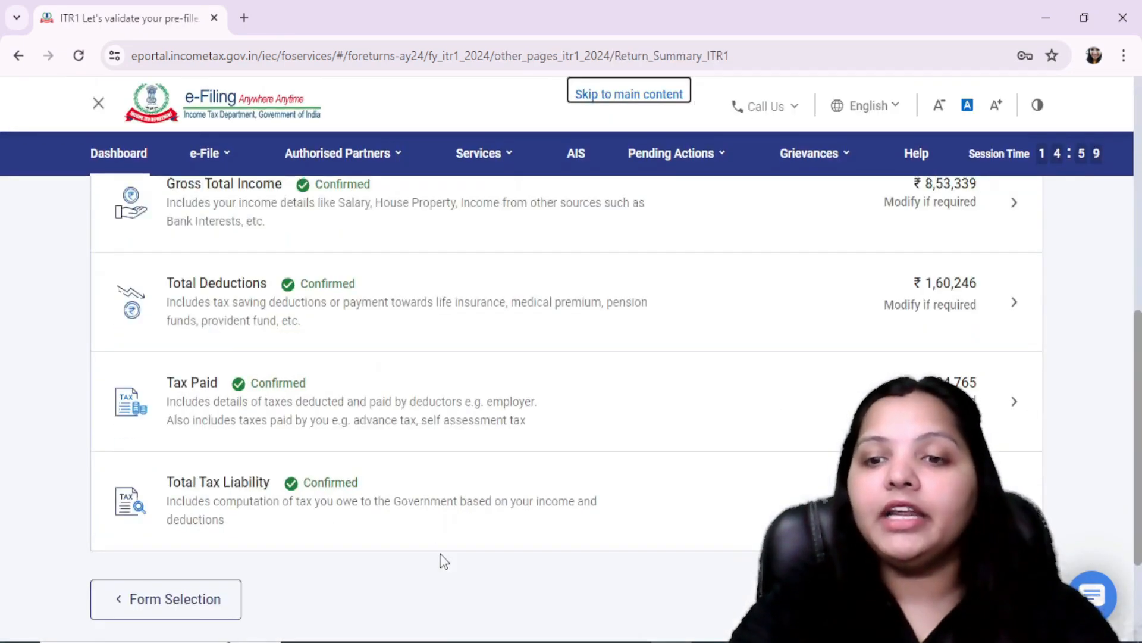
left_click(231, 484)
scroll(671, 444, "down", 5)
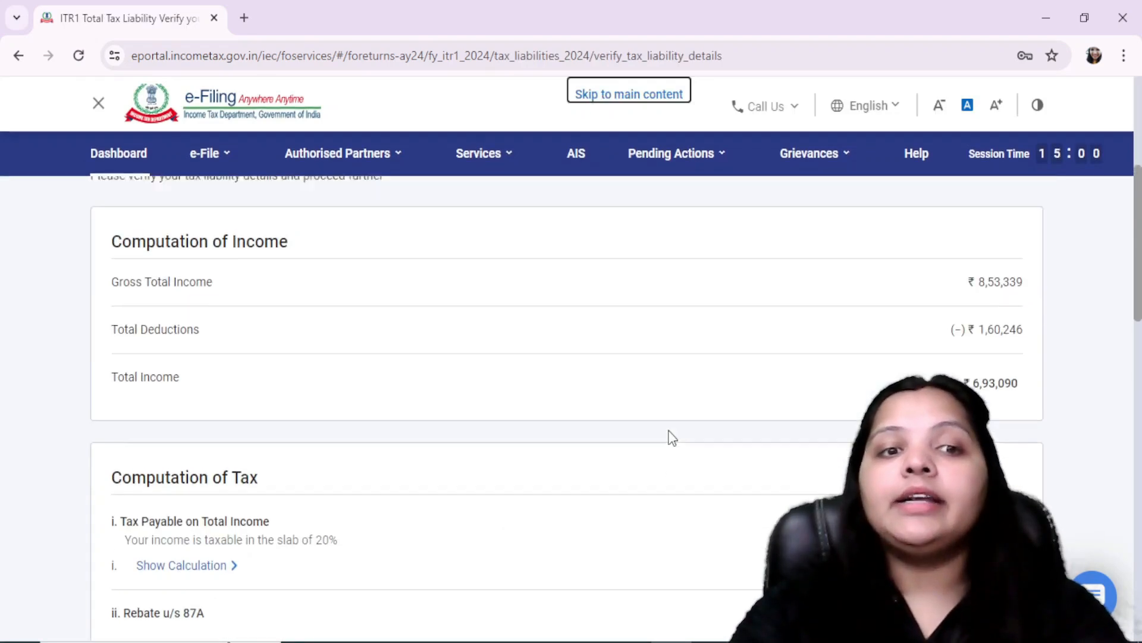
scroll(668, 436, "up", 3)
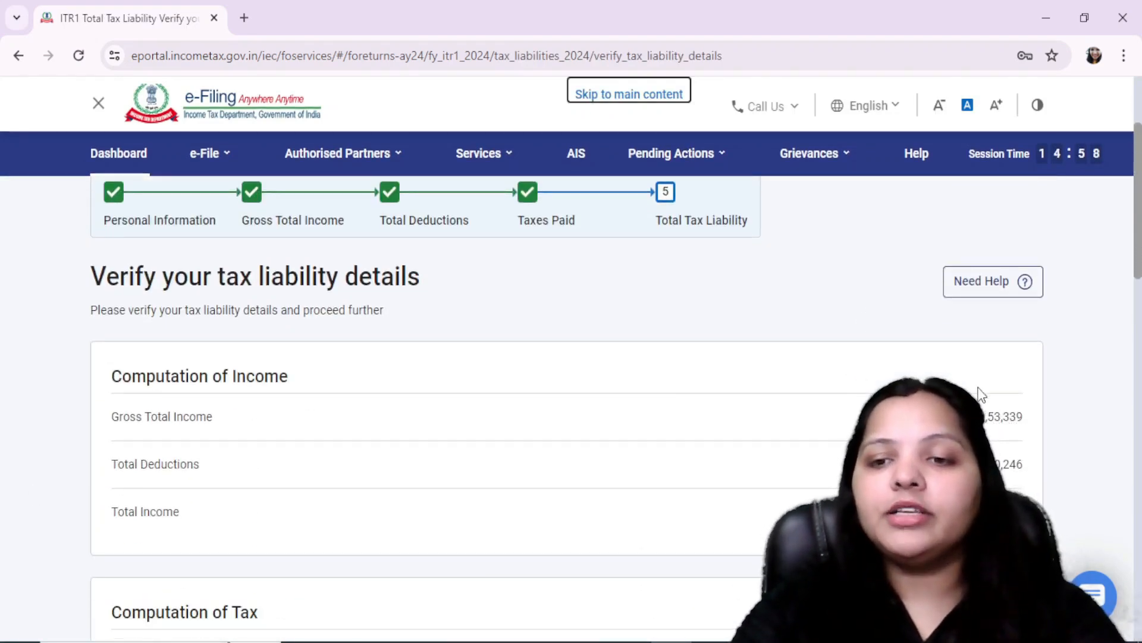
scroll(1071, 485, "down", 3)
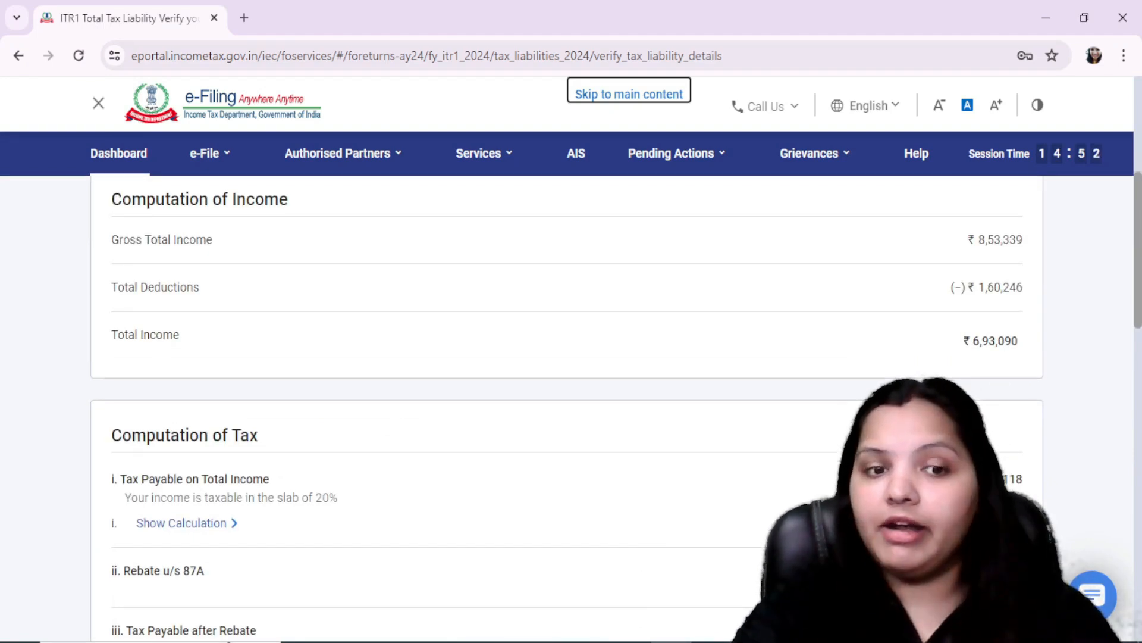
scroll(666, 266, "down", 3)
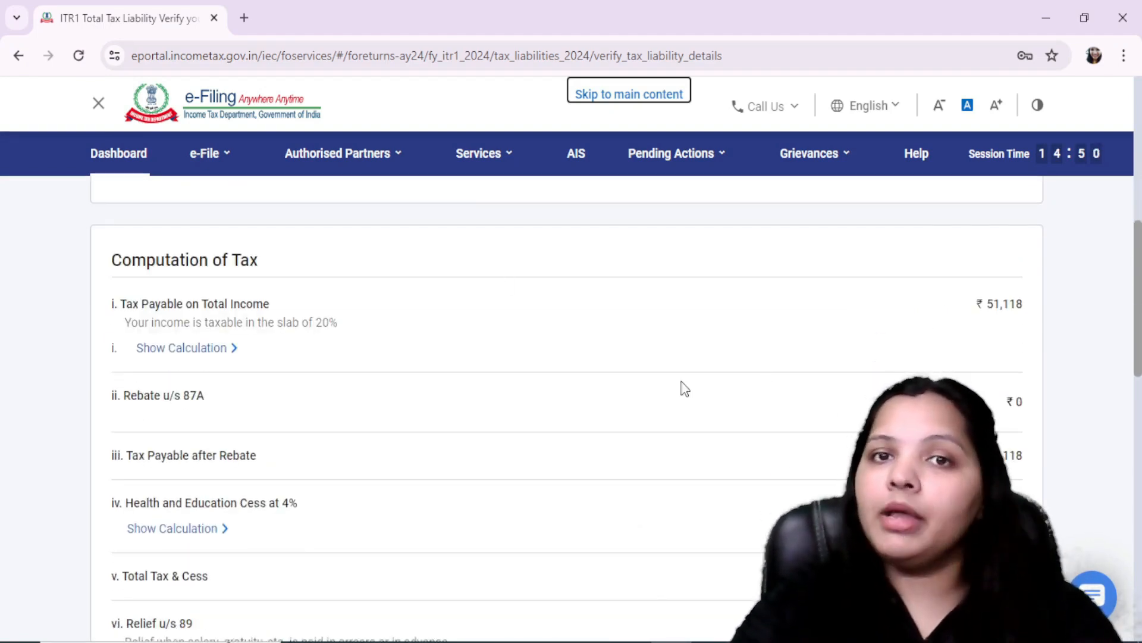
Step: Show the slab-wise calculation of tax payable on total income, review the cess, interest and fee rows, and confirm the tax liability
left_click(223, 353)
left_click(224, 351)
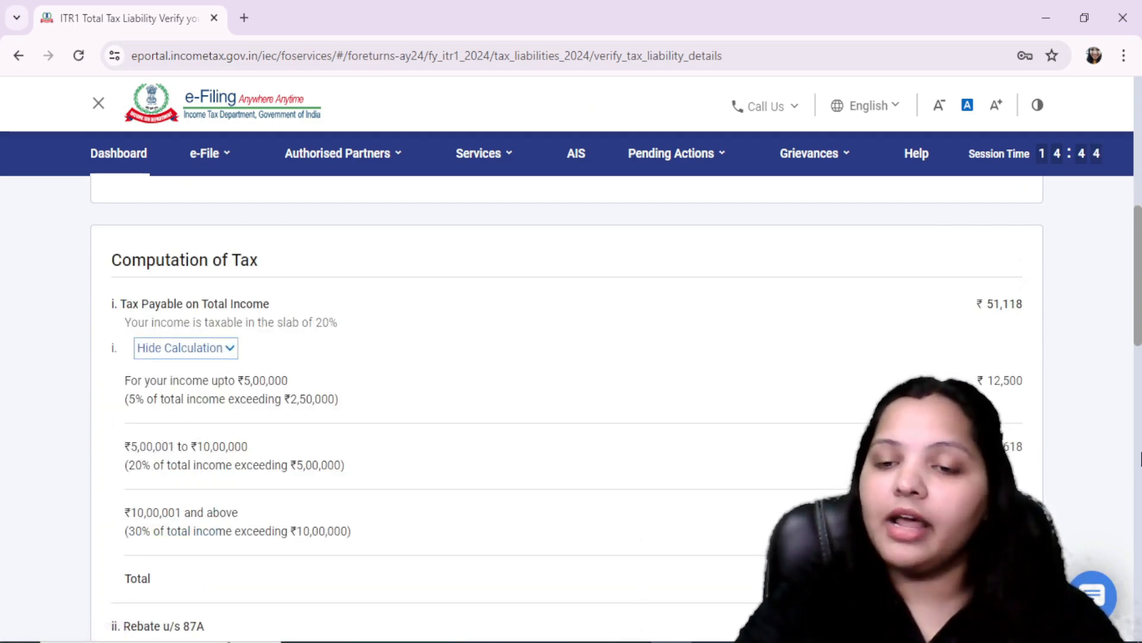
scroll(1070, 492, "down", 9)
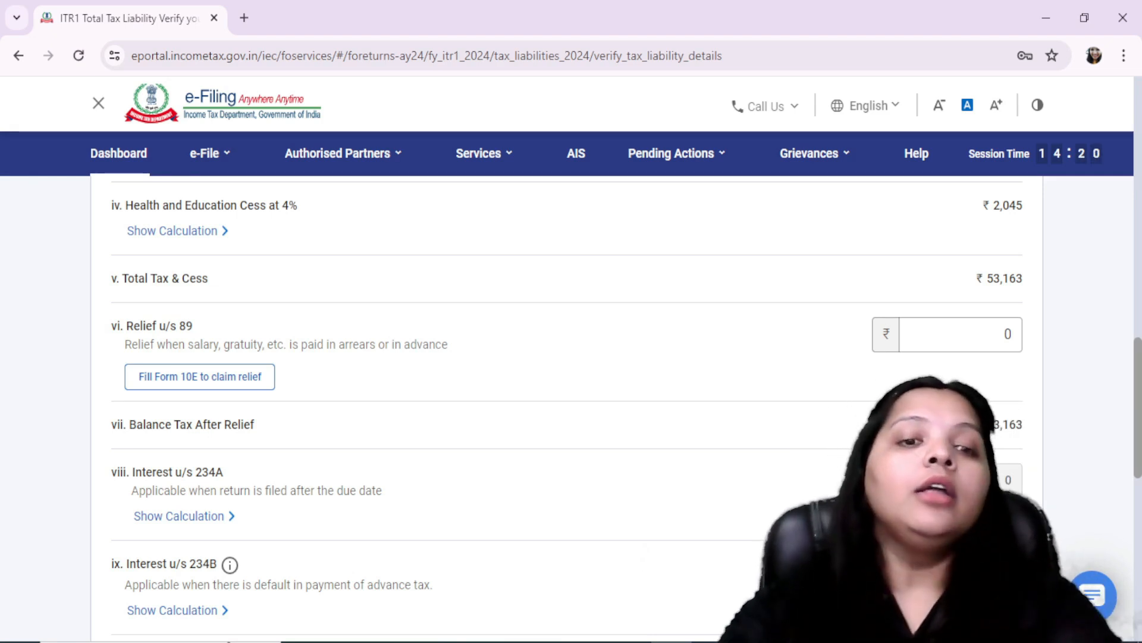
scroll(1019, 425, "down", 3)
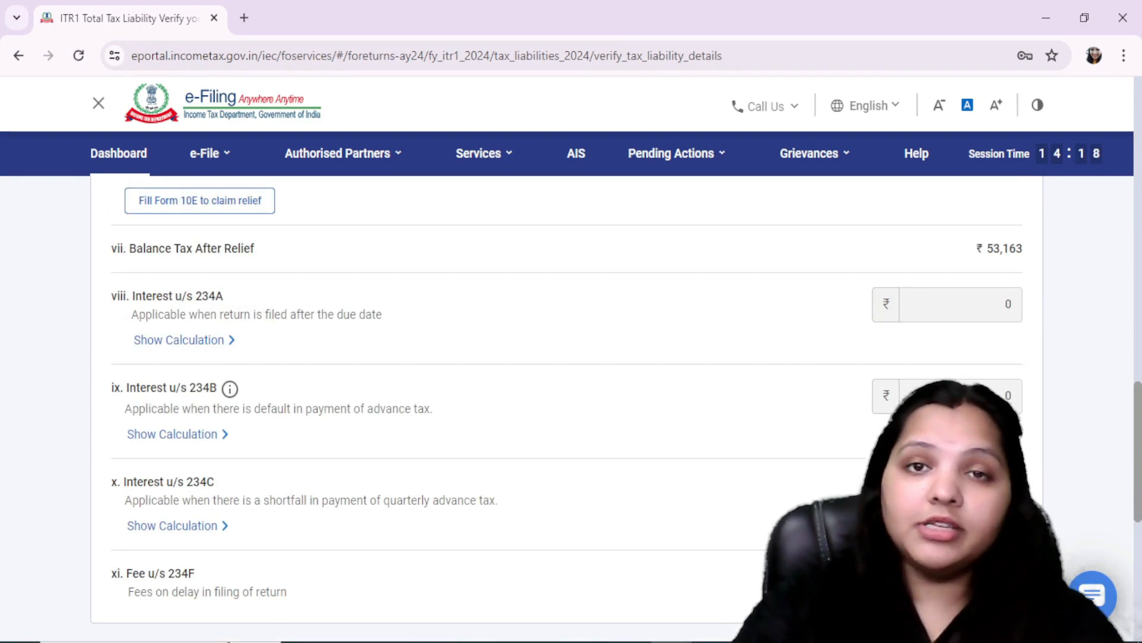
scroll(1041, 417, "down", 5)
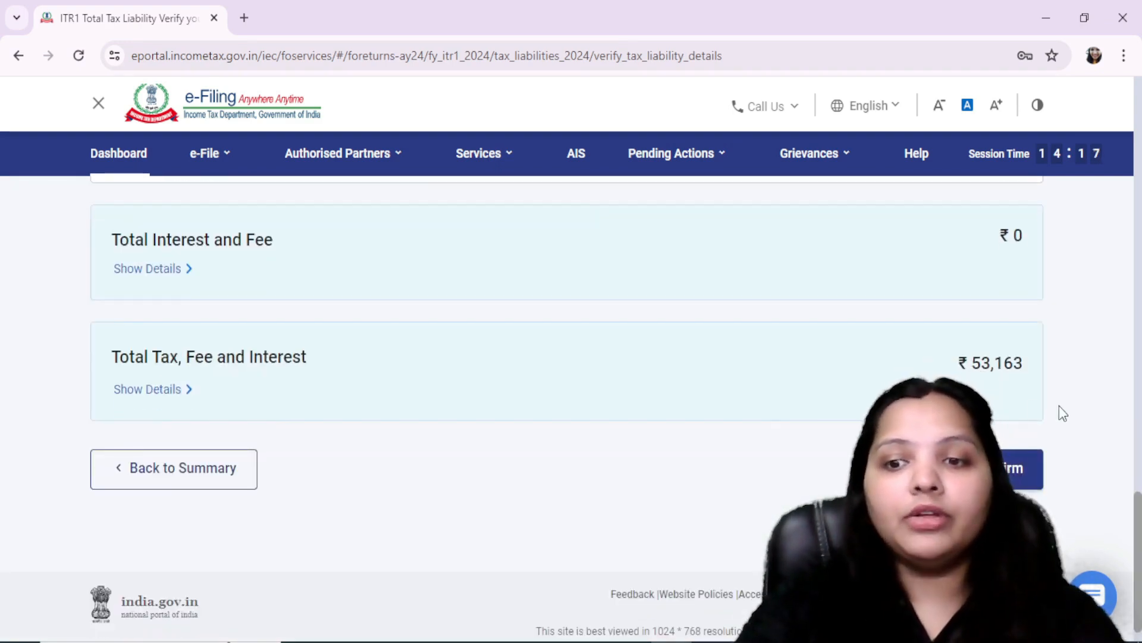
left_click(1010, 470)
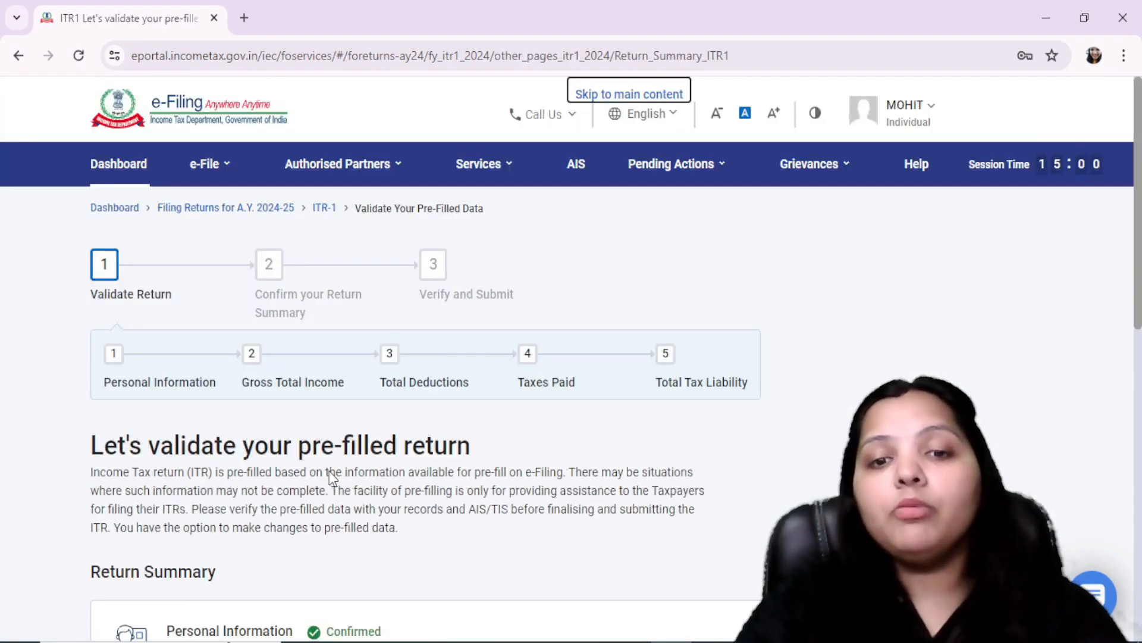
scroll(352, 476, "down", 10)
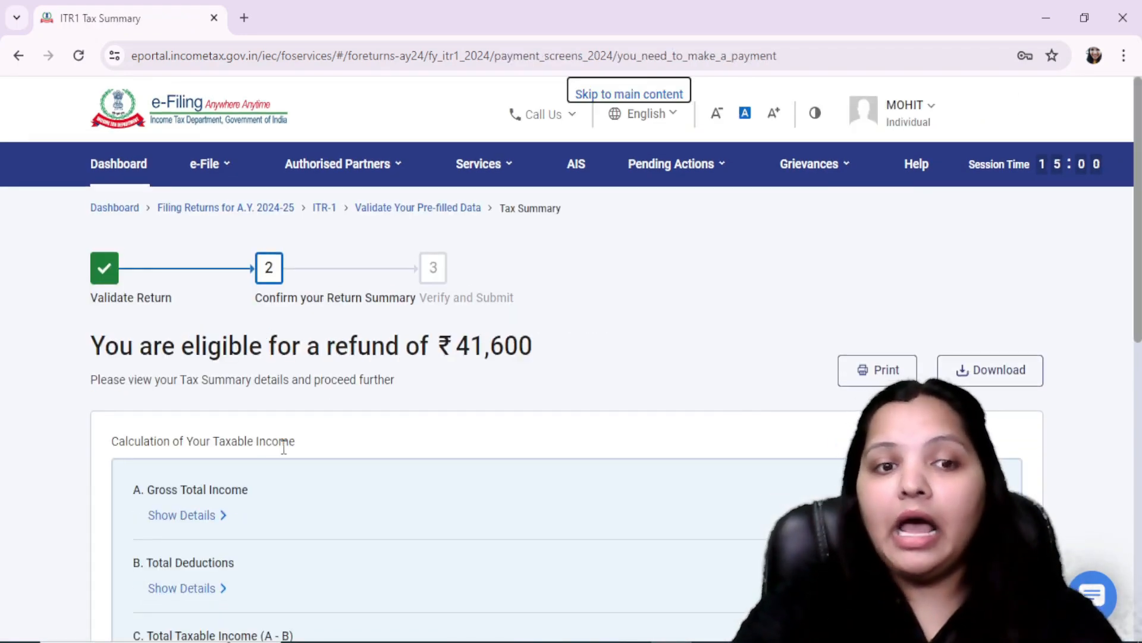
Step: Compare the net tax payable in FORM 16.pdf with the refund amount stated on the portal's Tax Summary page
key("alt+Tab")
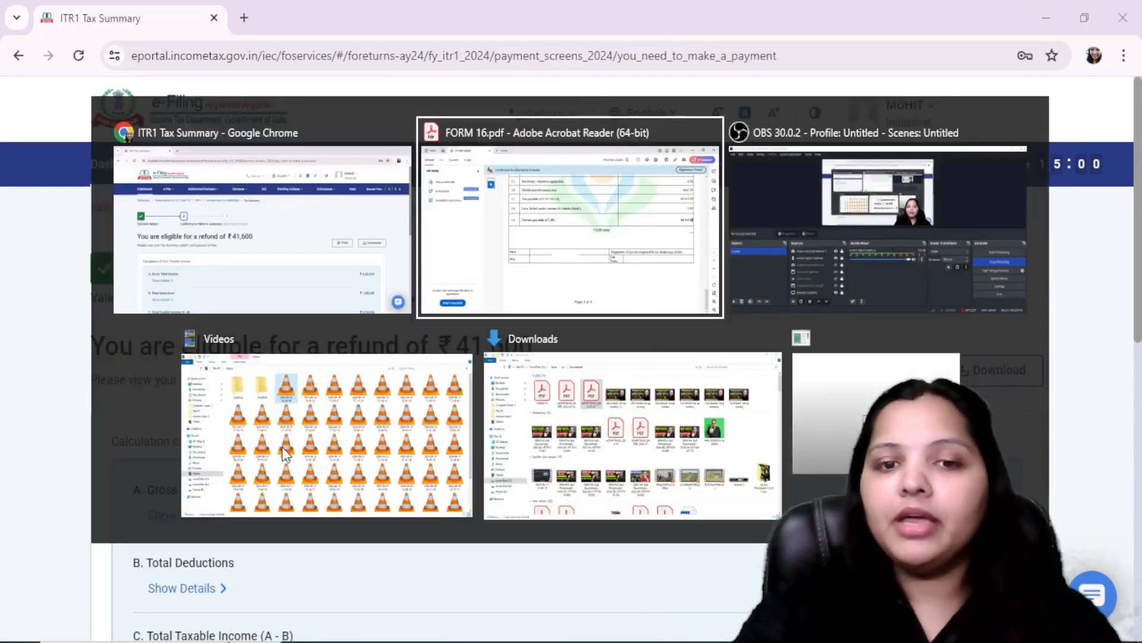
left_click_drag(981, 280, 1075, 284)
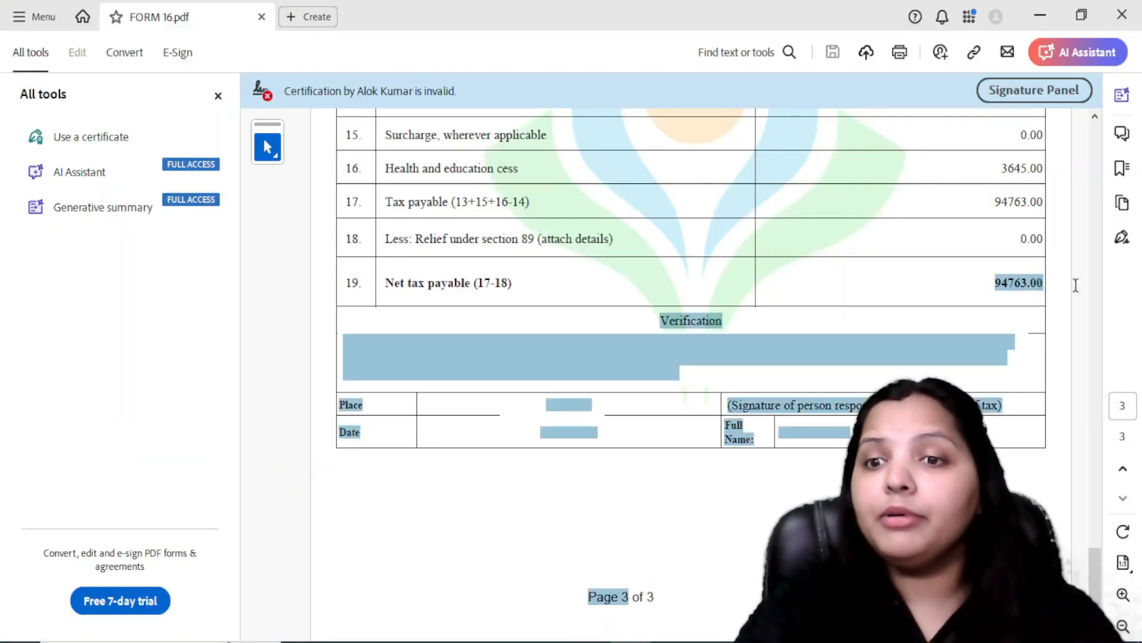
left_click(1042, 320)
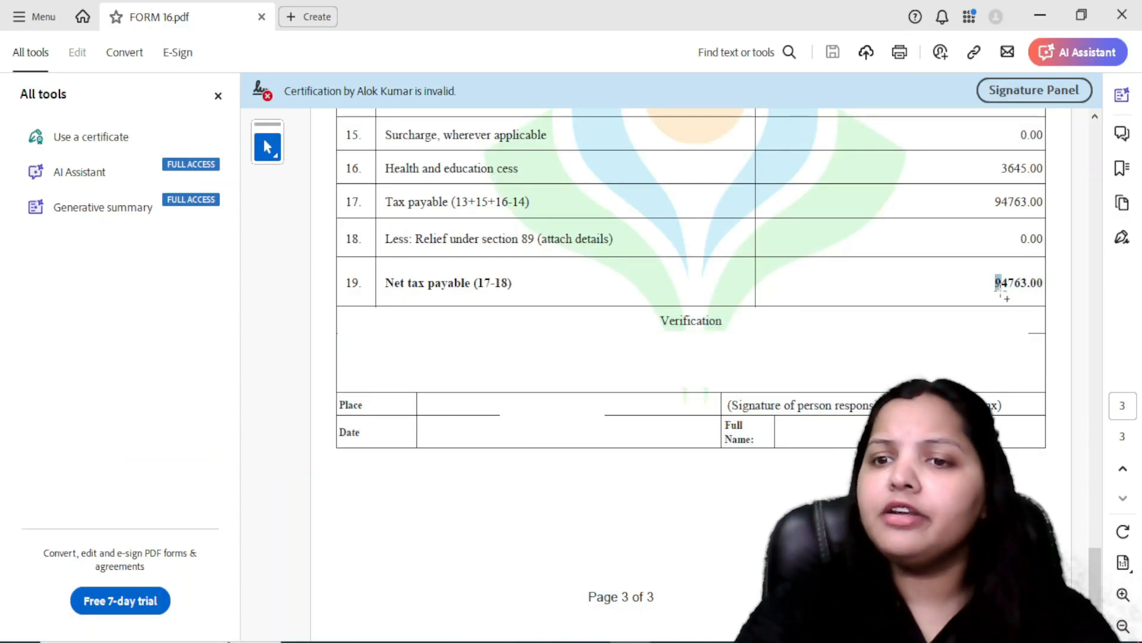
key("alt+Tab")
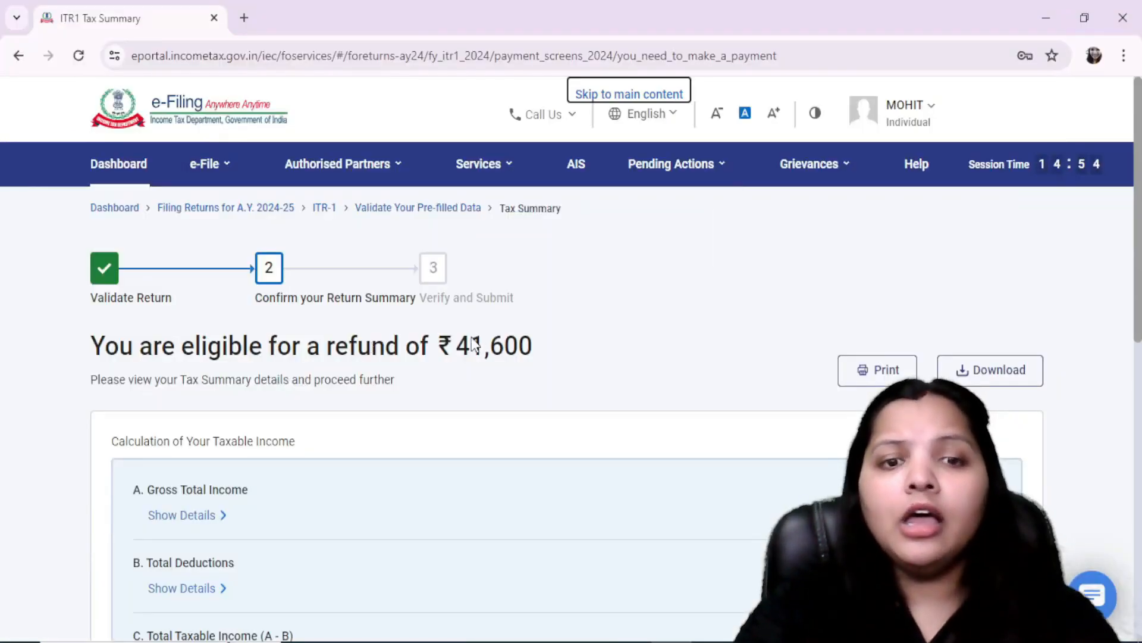
left_click_drag(532, 351, 93, 363)
left_click(177, 384)
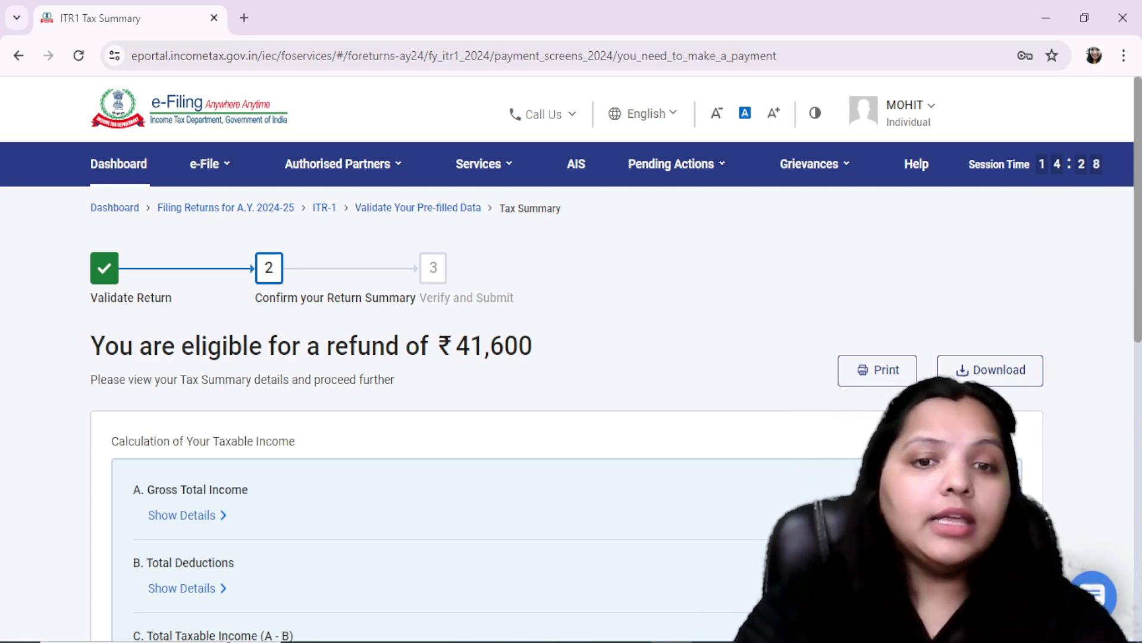
left_click_drag(532, 354, 483, 348)
left_click(446, 442)
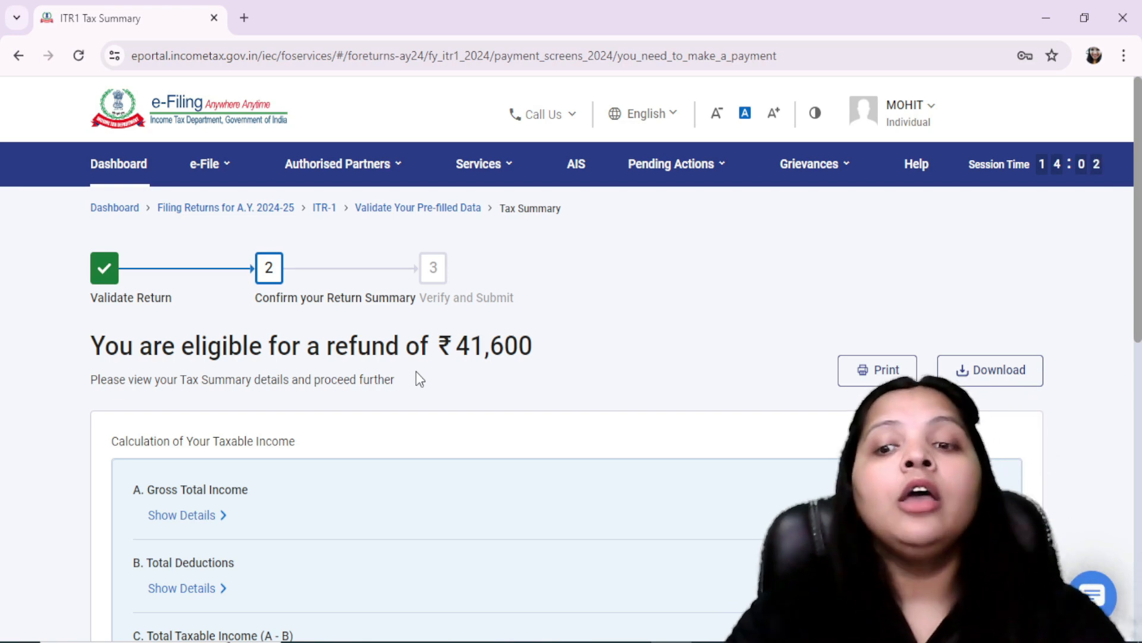
Step: Return to the return summary, reopen Gross Total Income, and continue past the salary exemption questions to the income source details
scroll(420, 379, "down", 10)
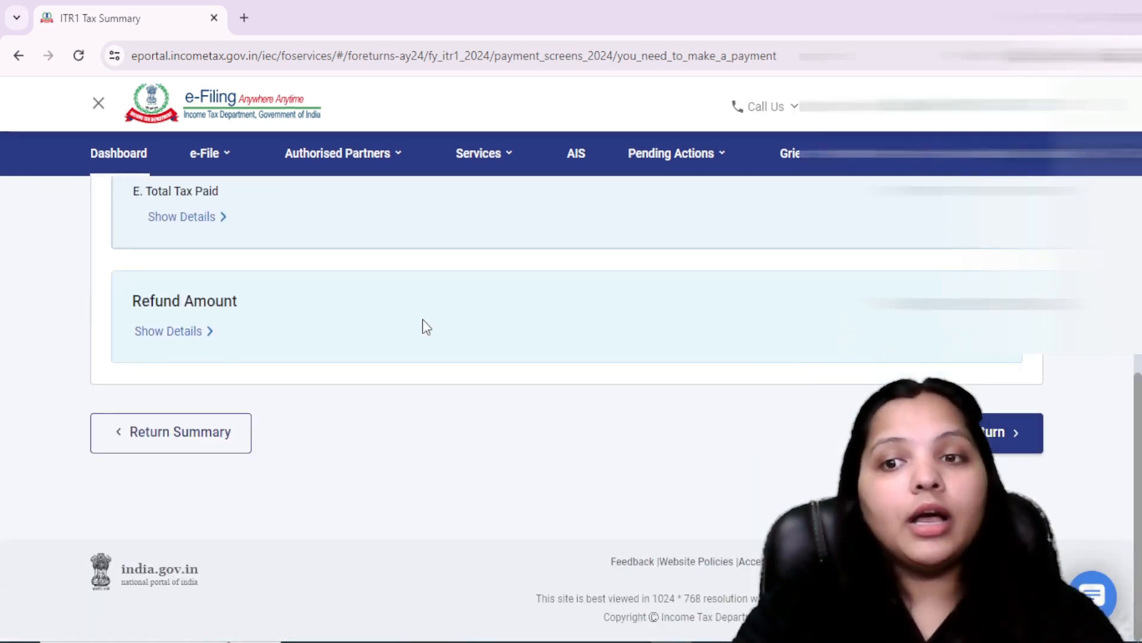
left_click(173, 445)
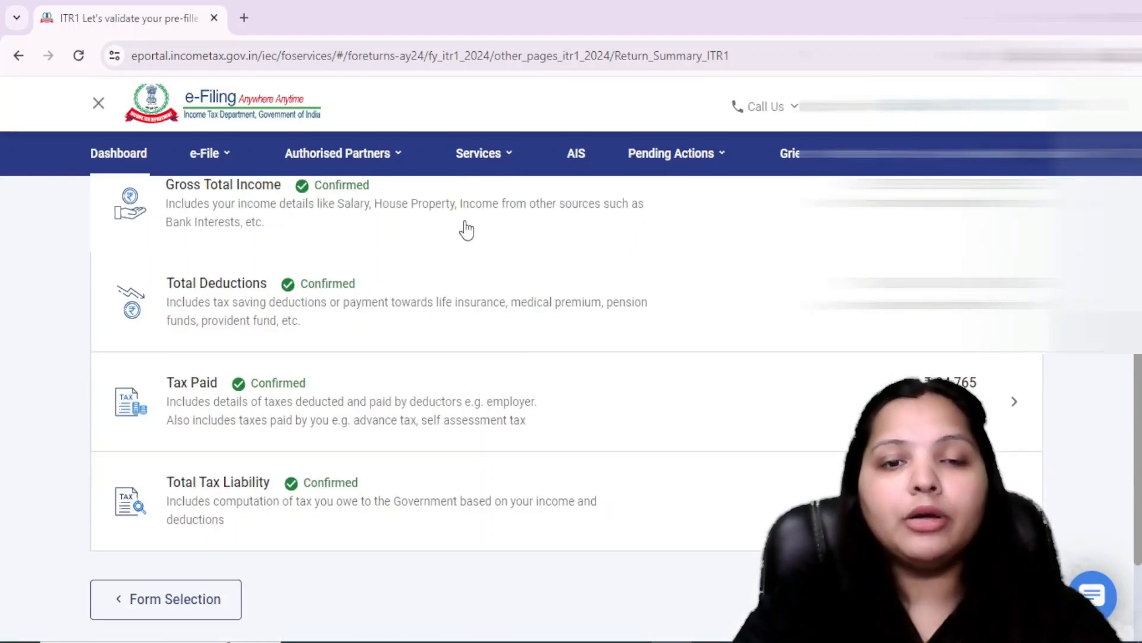
left_click(466, 229)
scroll(571, 387, "down", 5)
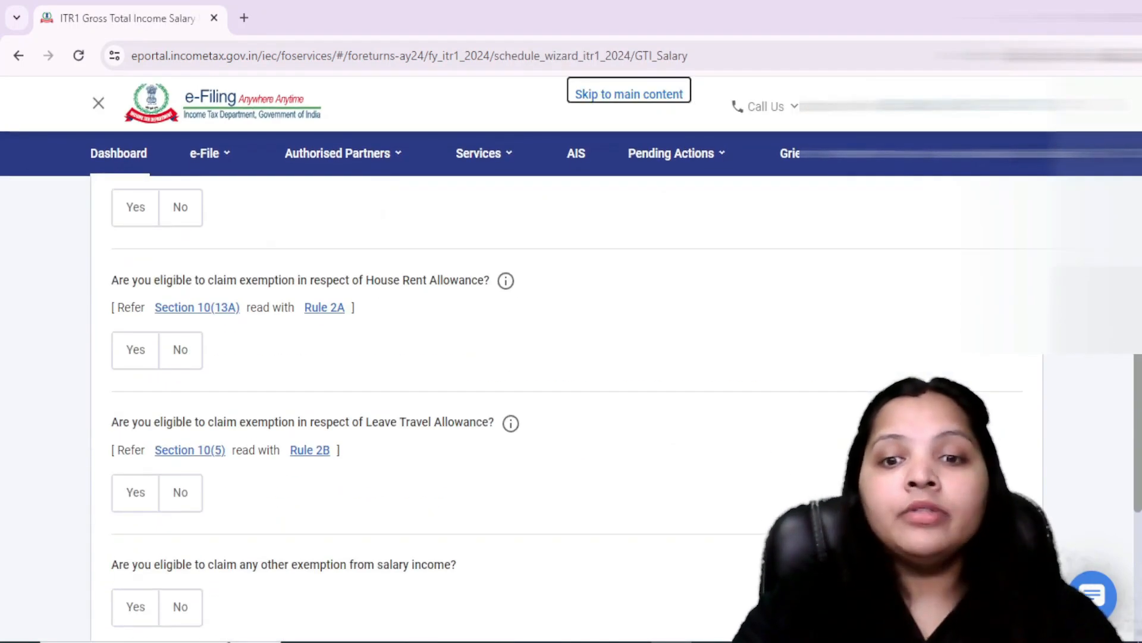
scroll(572, 387, "down", 4)
left_click(982, 432)
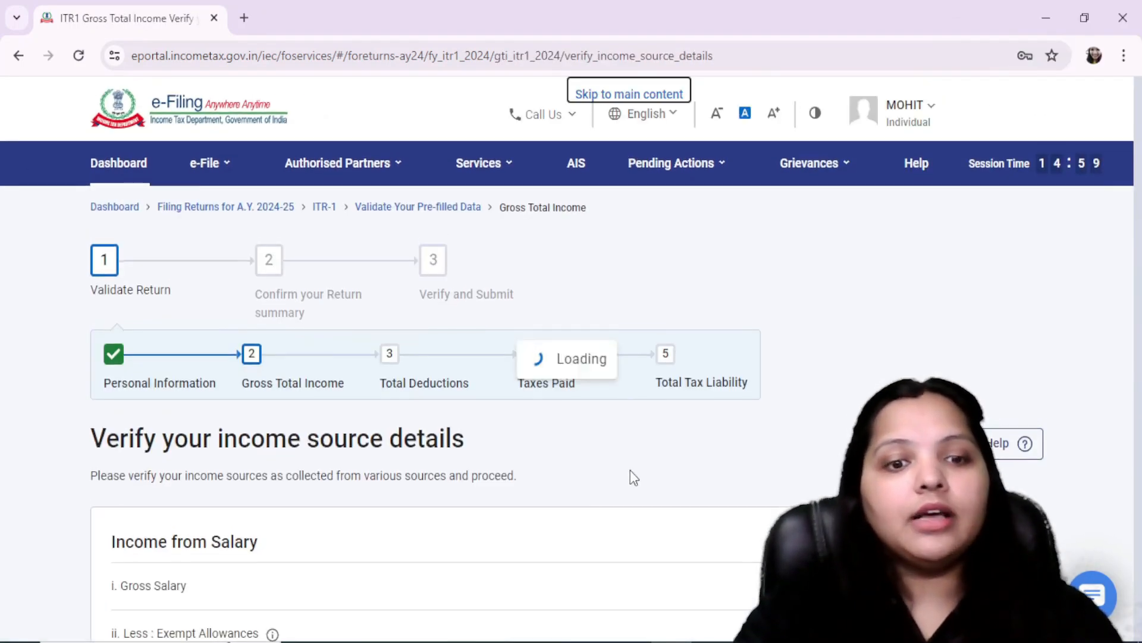
Step: Delete the self-occupied Income from House Property entry and confirm the Gross Total Income section
scroll(631, 470, "down", 10)
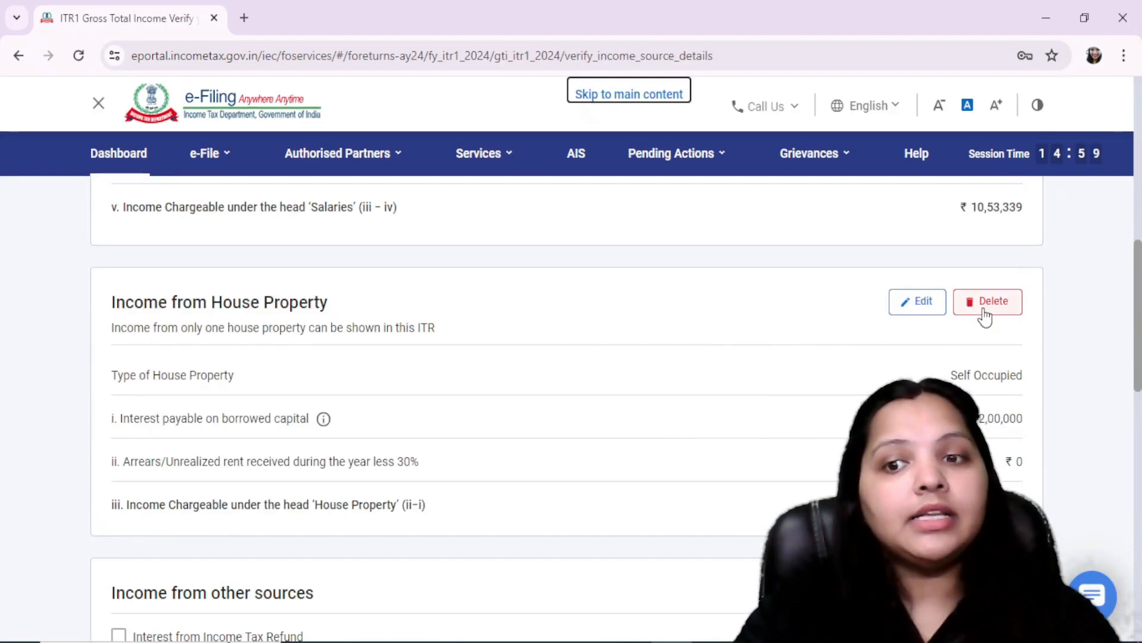
left_click(1012, 307)
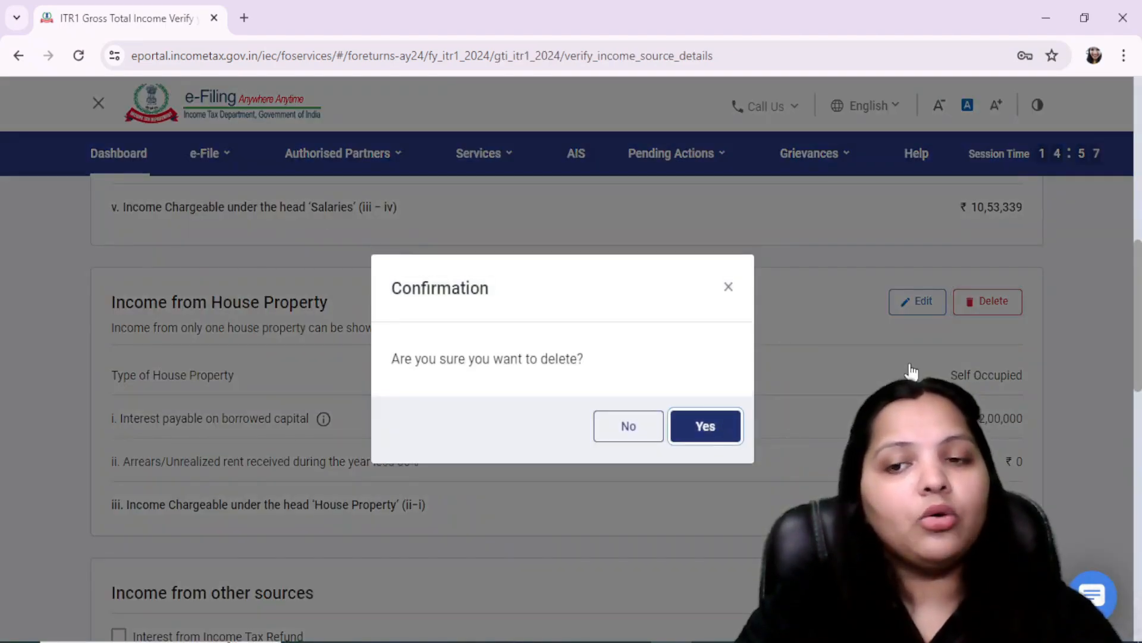
key("Return")
scroll(910, 365, "down", 10)
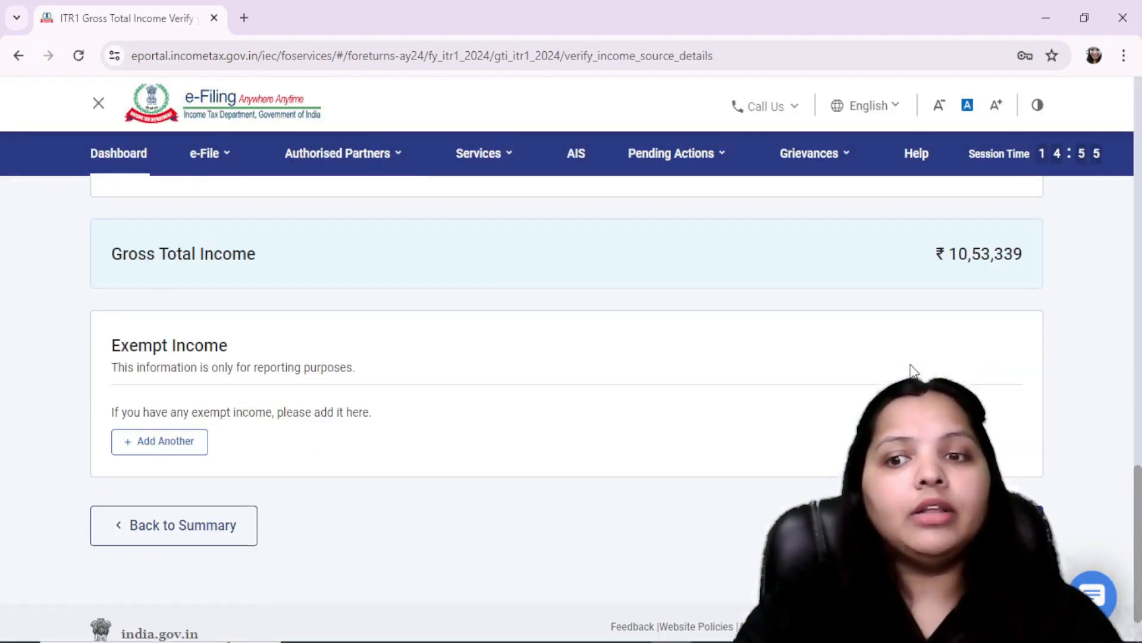
left_click(1059, 519)
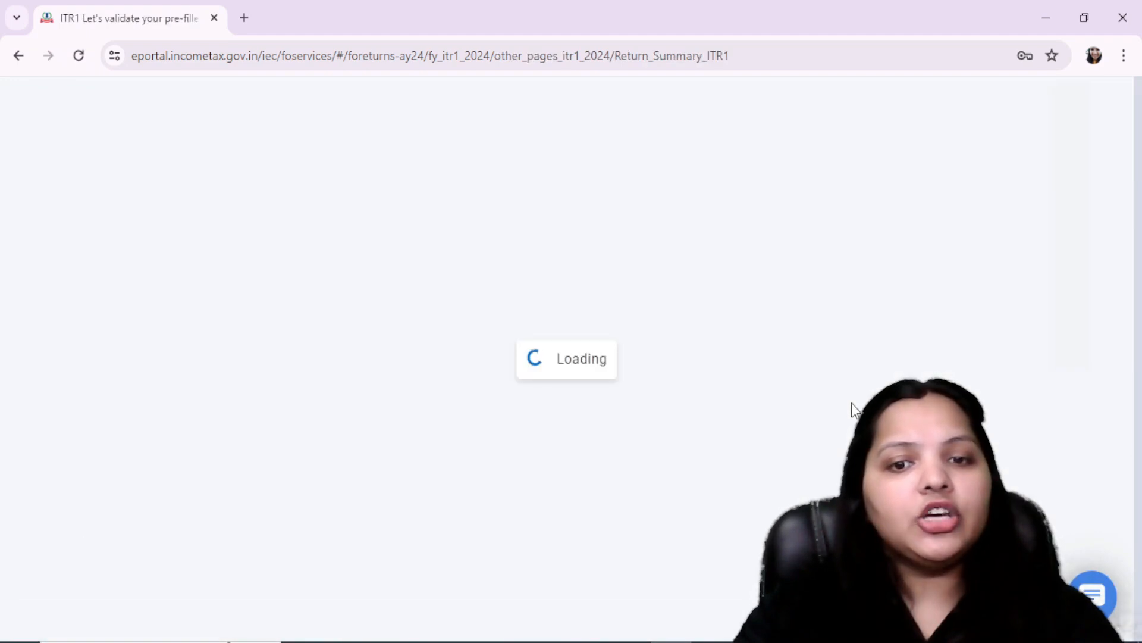
Step: Proceed from the return summary to the Tax Summary and check the recalculated refund eligibility
scroll(852, 403, "down", 10)
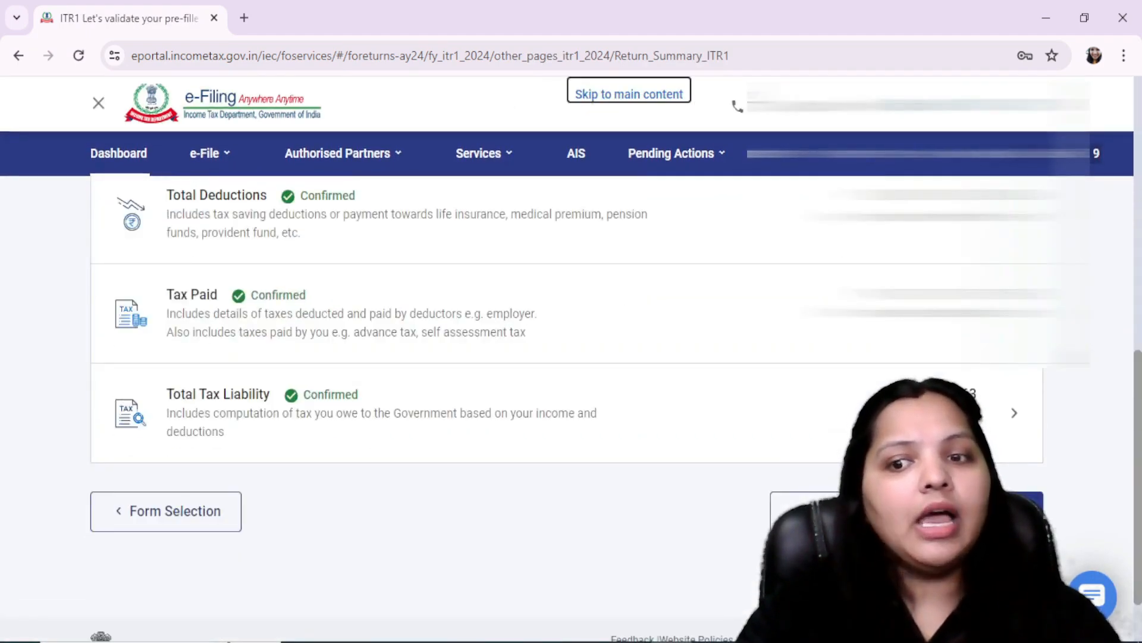
left_click(985, 511)
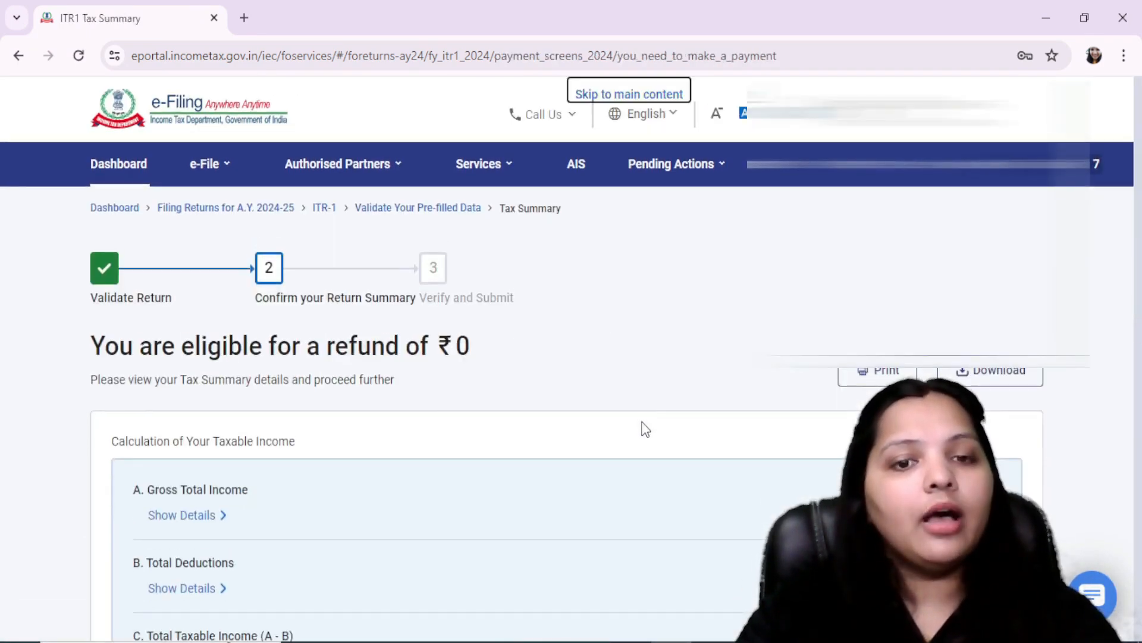
scroll(646, 429, "down", 2)
left_click_drag(91, 258, 567, 269)
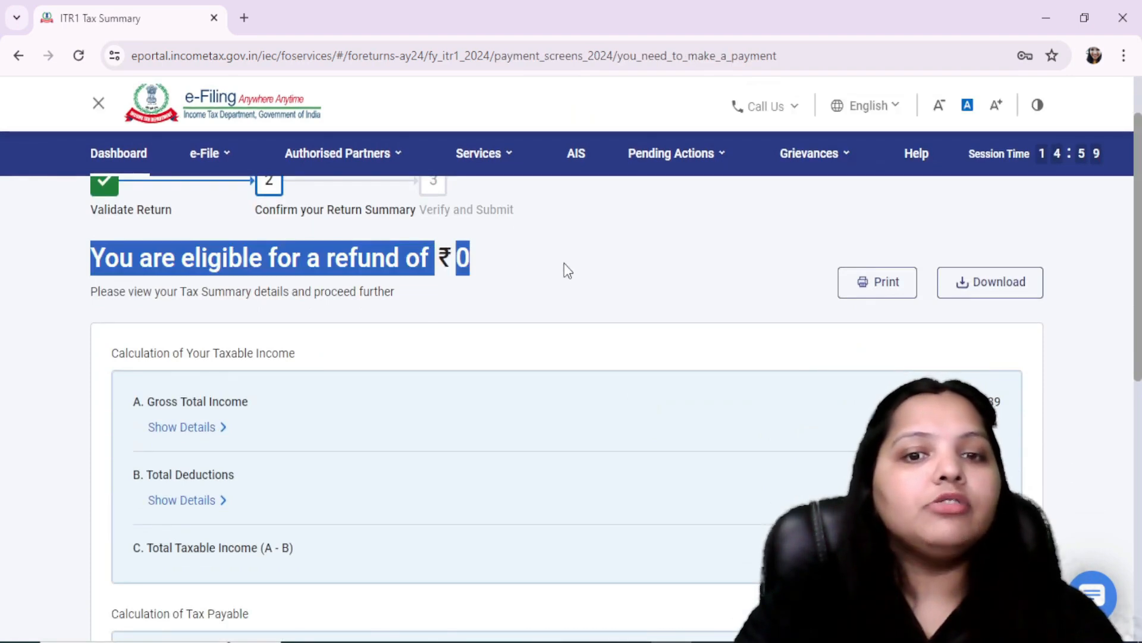
left_click(564, 263)
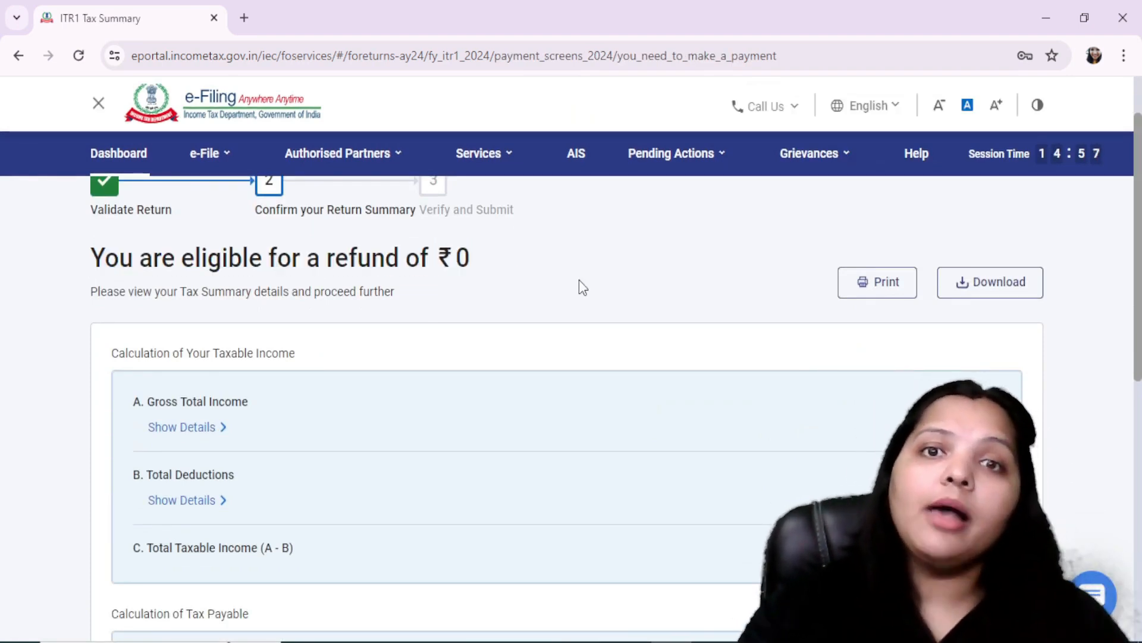